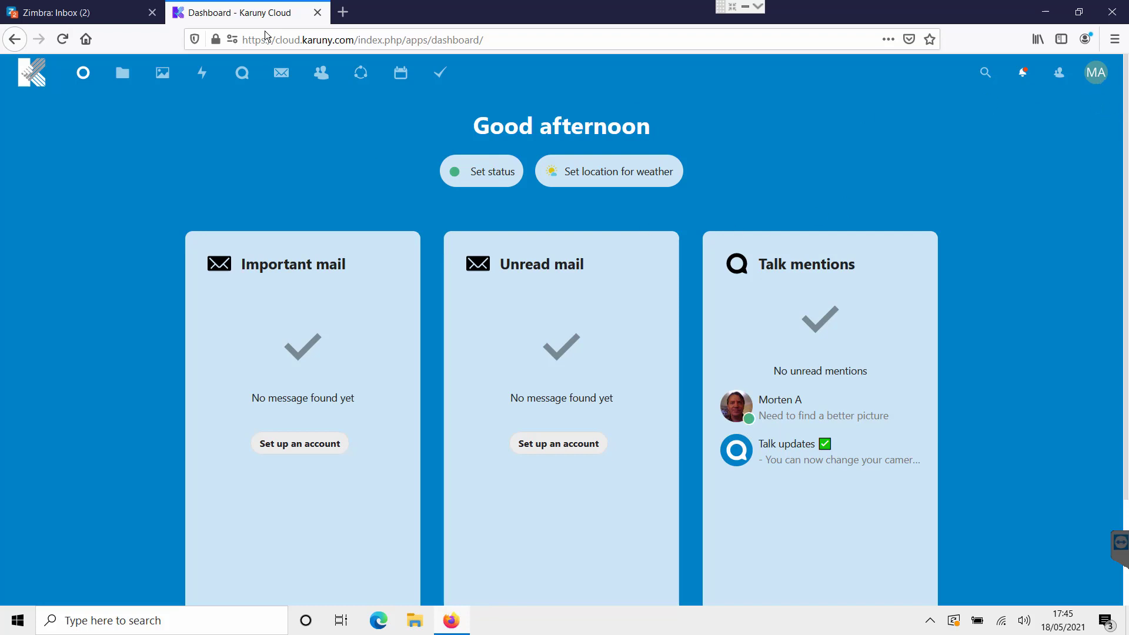
Step: Open the 'Your Karuny Cloud account was created' e-mail and scroll down to its Install Client link
left_click(280, 40)
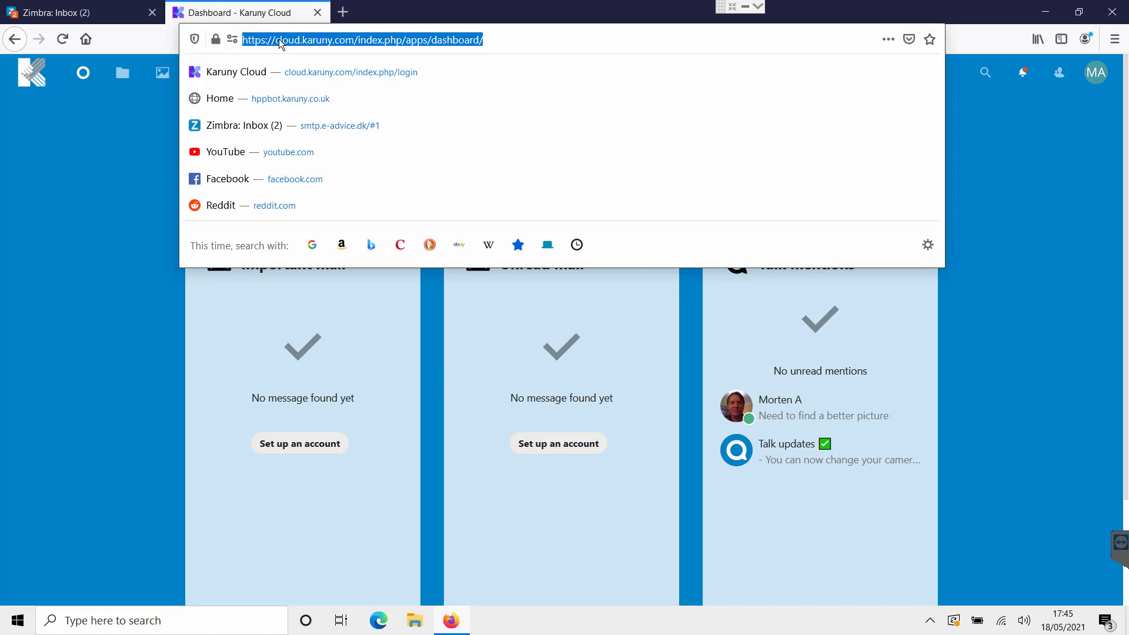
left_click(1049, 158)
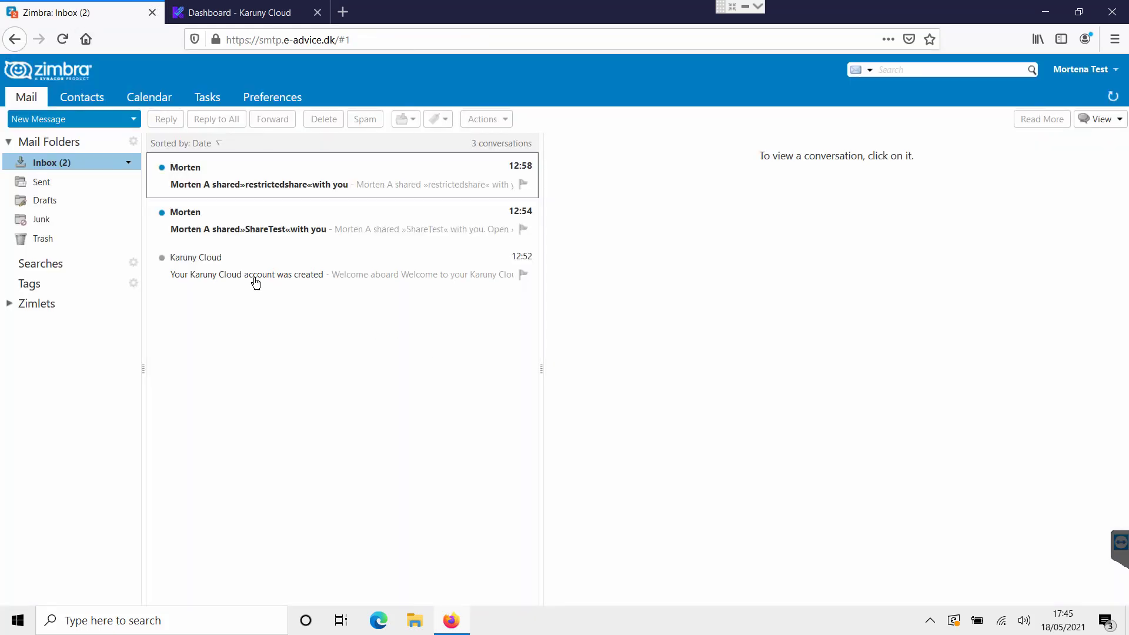
left_click(256, 284)
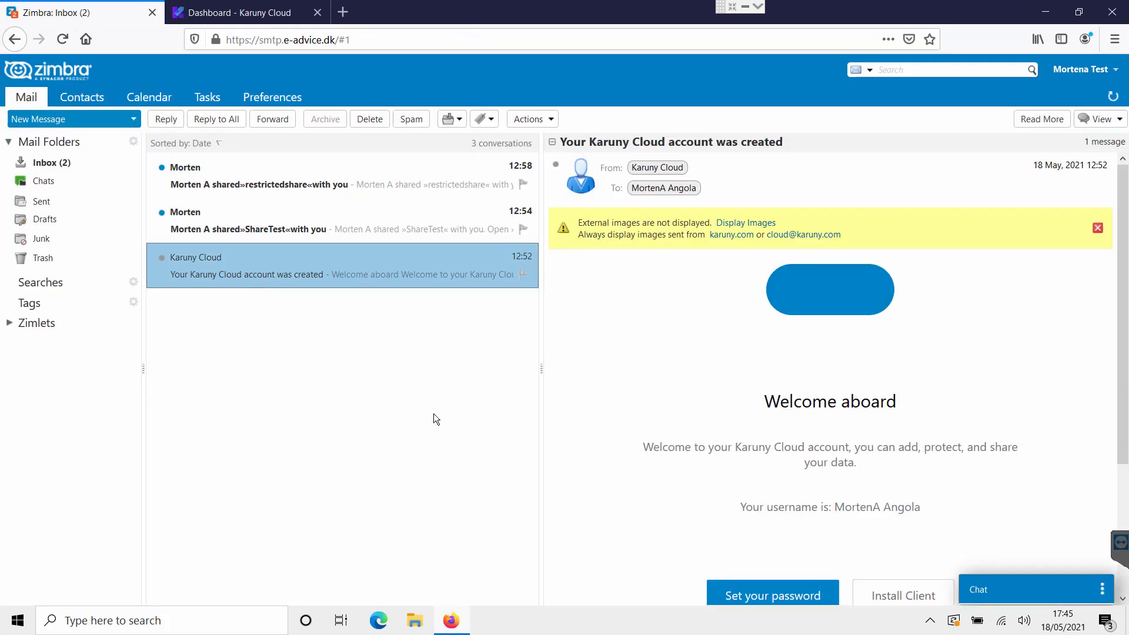
scroll(827, 525, "down", 2)
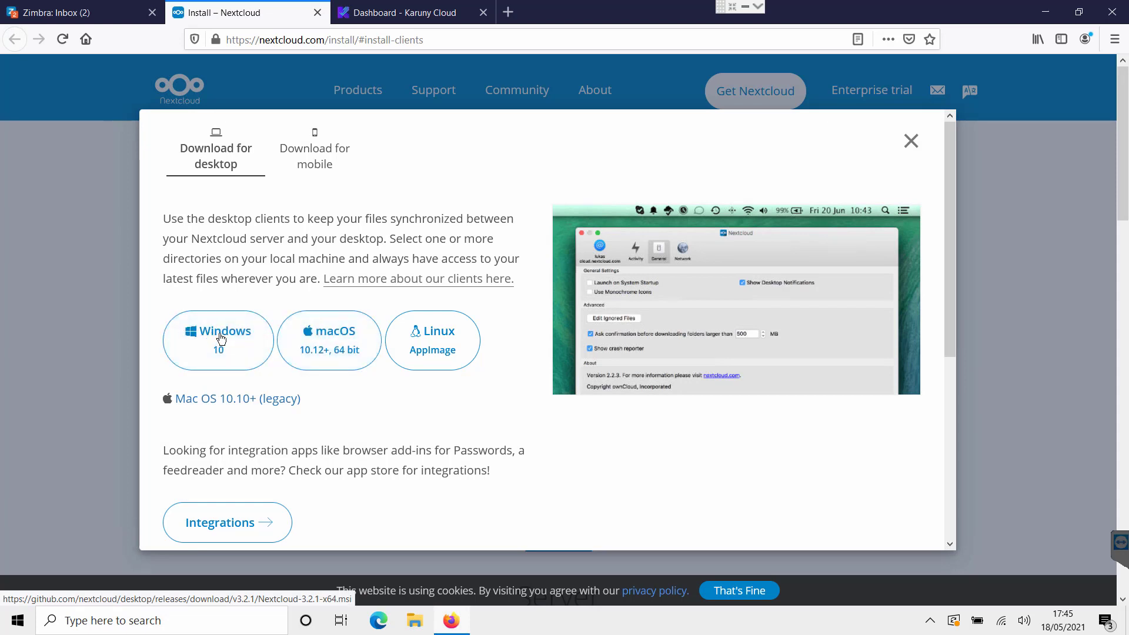
Step: Save the Windows 10 client installer and launch the downloaded Nextcloud-3.2.1-x64(2).msi
left_click(221, 338)
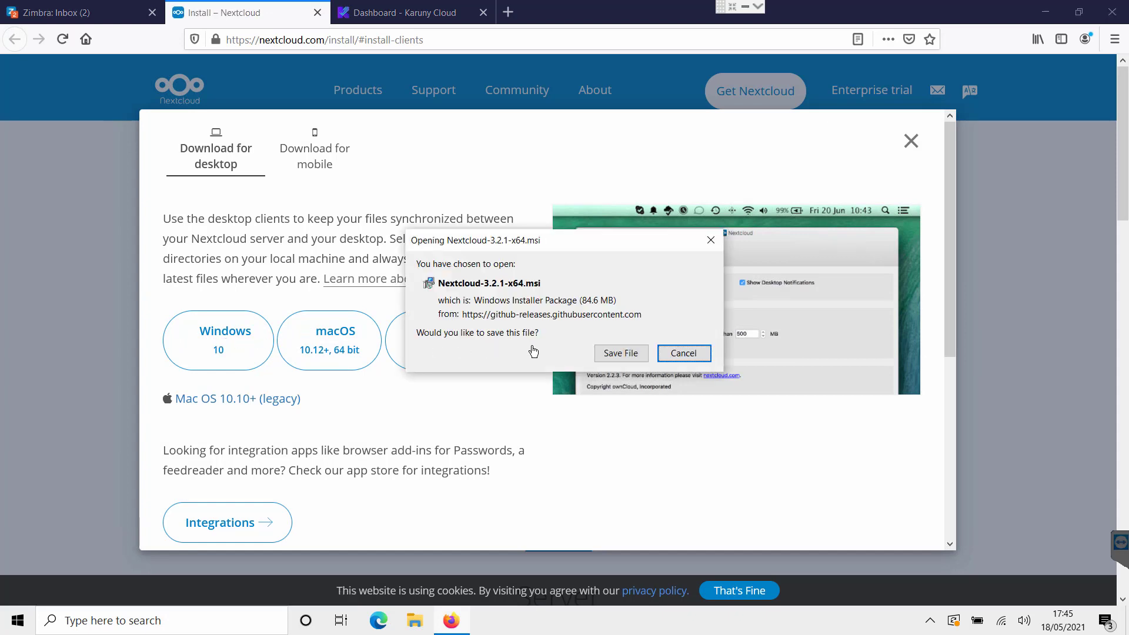
left_click(621, 352)
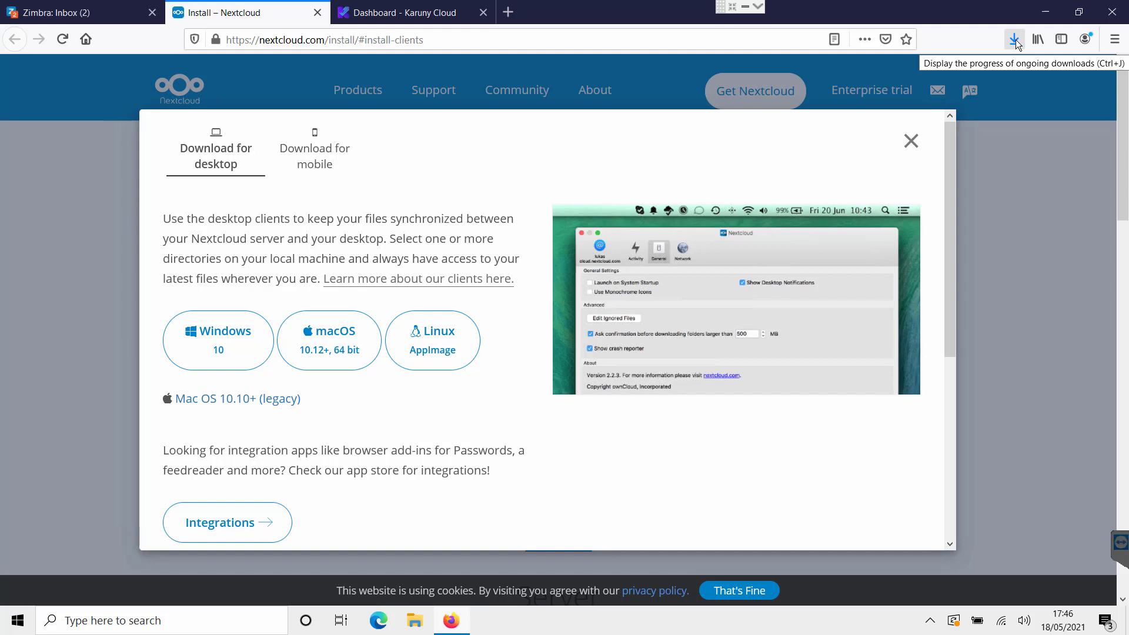
left_click(1014, 40)
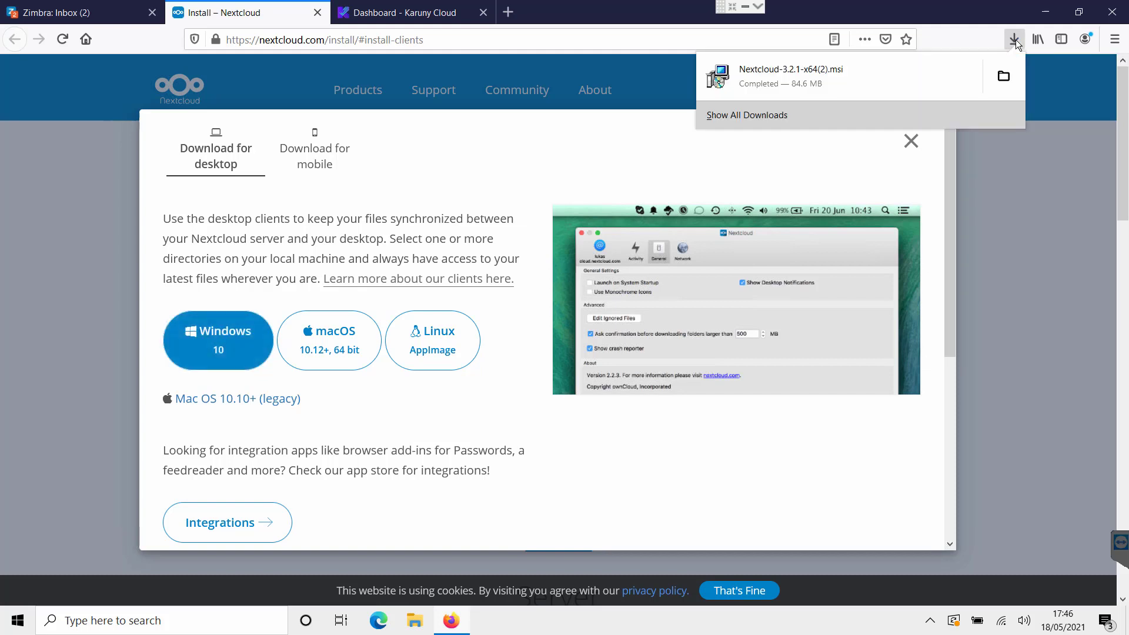
left_click(756, 87)
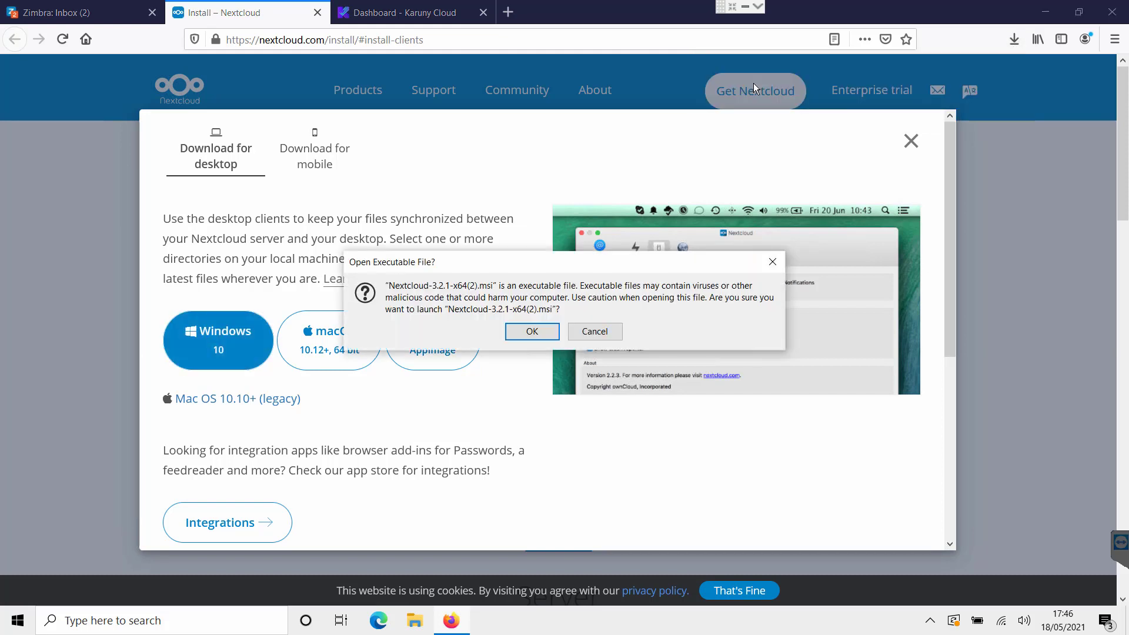
left_click(532, 331)
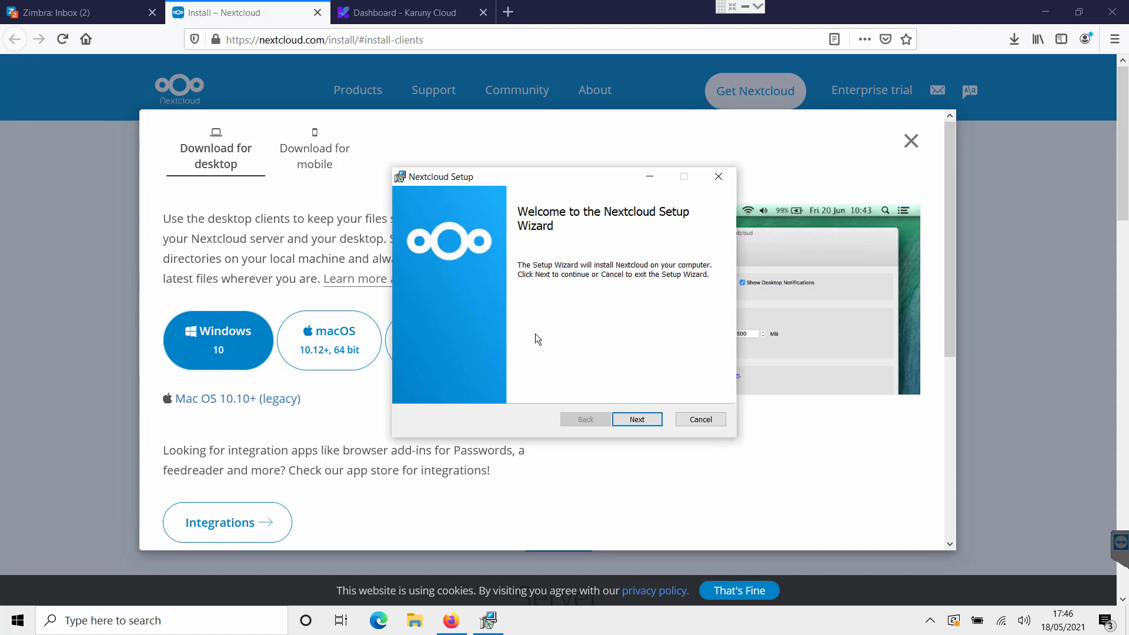
Step: Install the client to C:\Program Files\Nextcloud with default features, launch it, and skip the restart
left_click(634, 422)
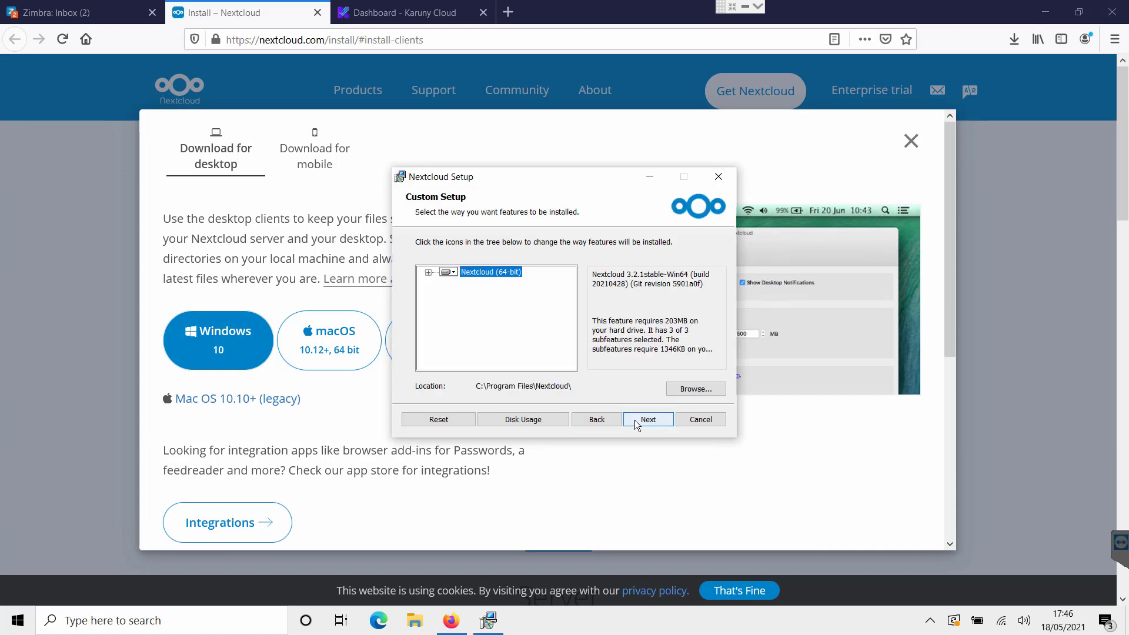
left_click(637, 422)
left_click(638, 424)
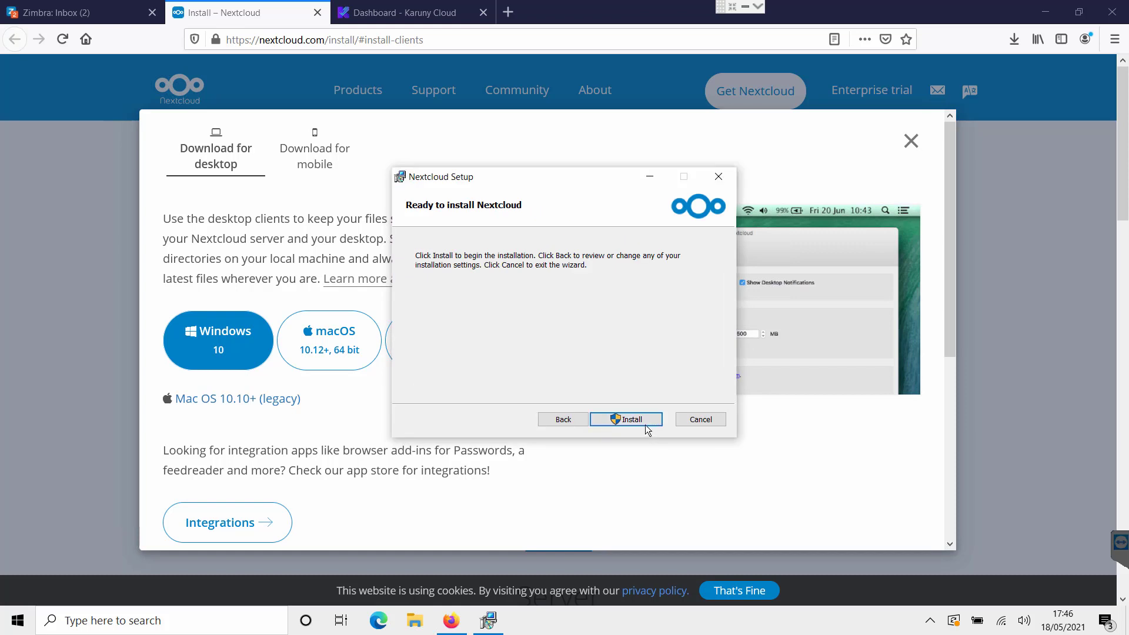
left_click(638, 424)
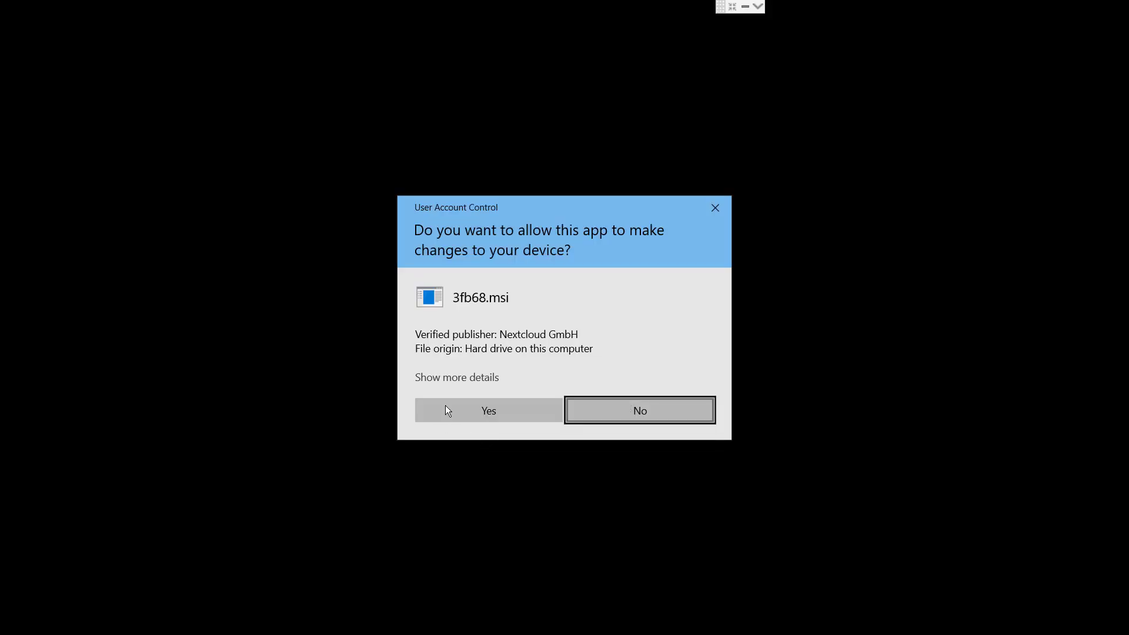
left_click(483, 411)
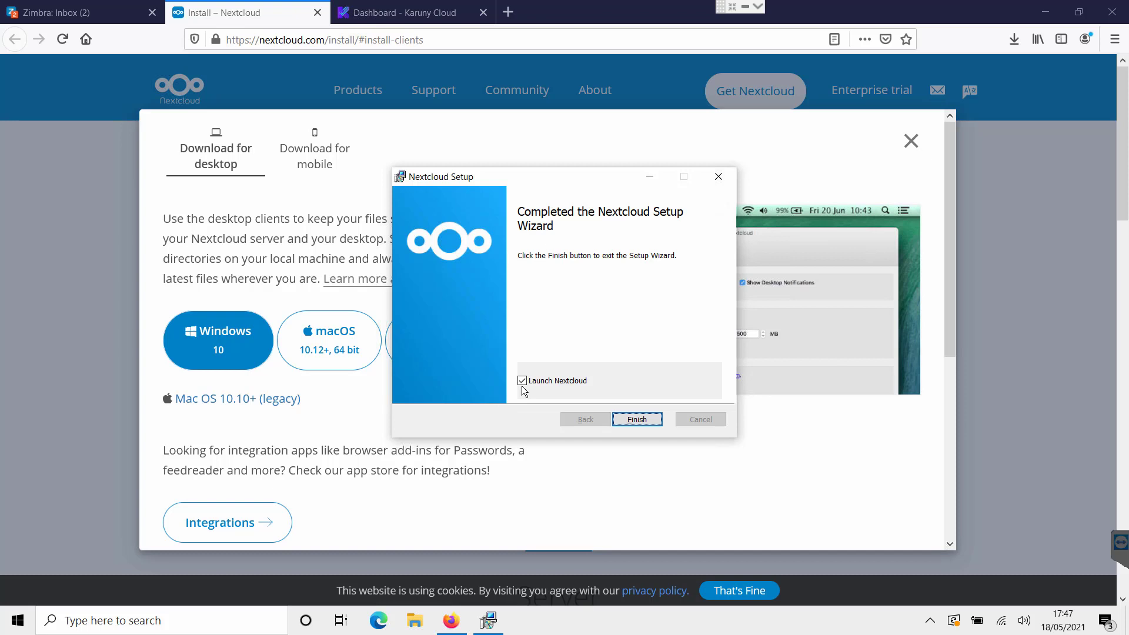
left_click(634, 420)
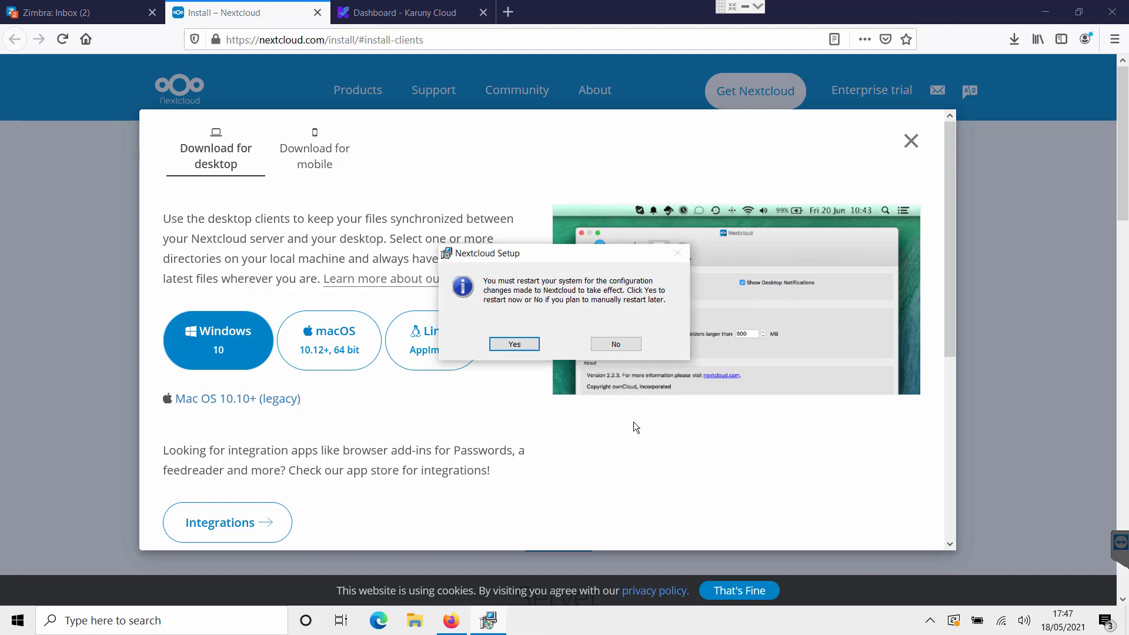
key("Escape")
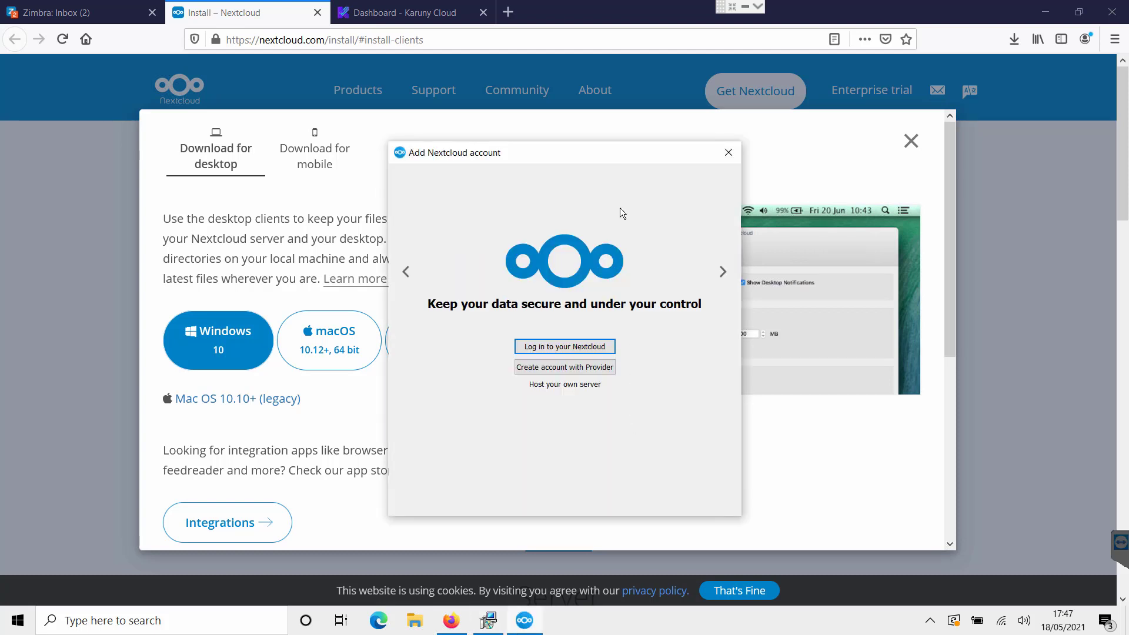
Step: Choose to log in to an existing Nextcloud account
mouse_move(594, 153)
left_mouse_down()
mouse_move(384, 150)
mouse_move(596, 152)
left_mouse_up()
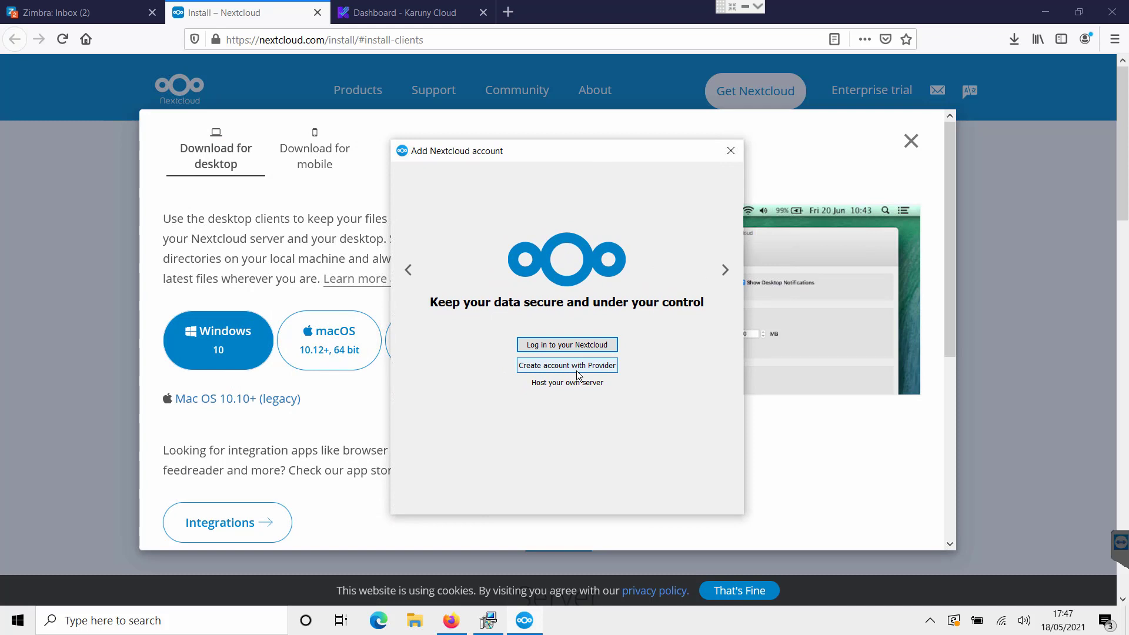
left_click(548, 348)
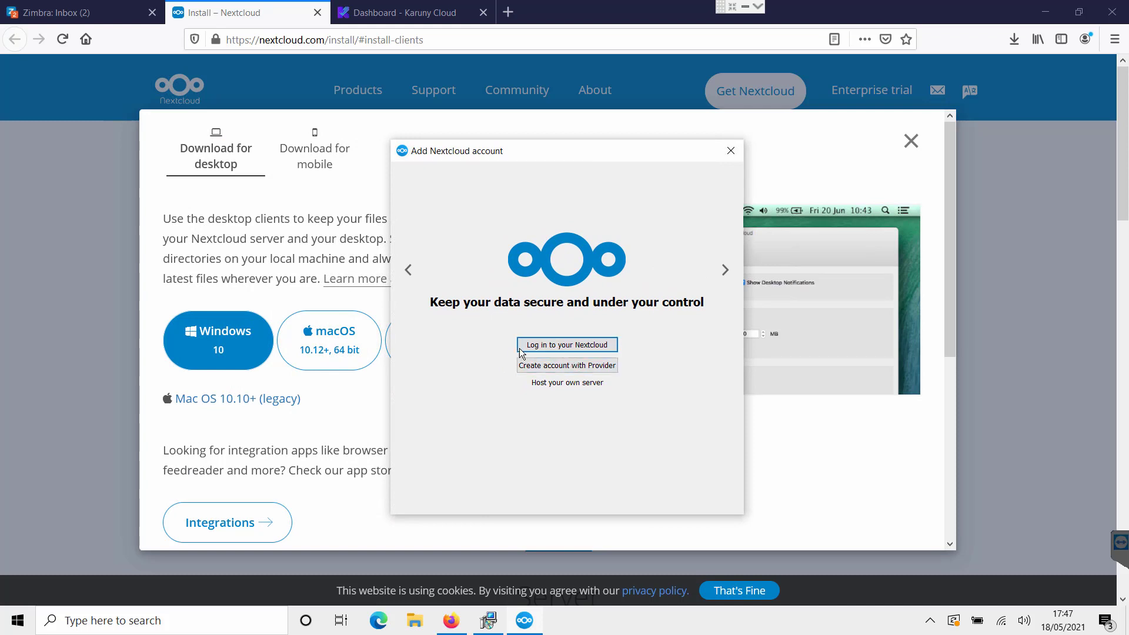
left_click(570, 347)
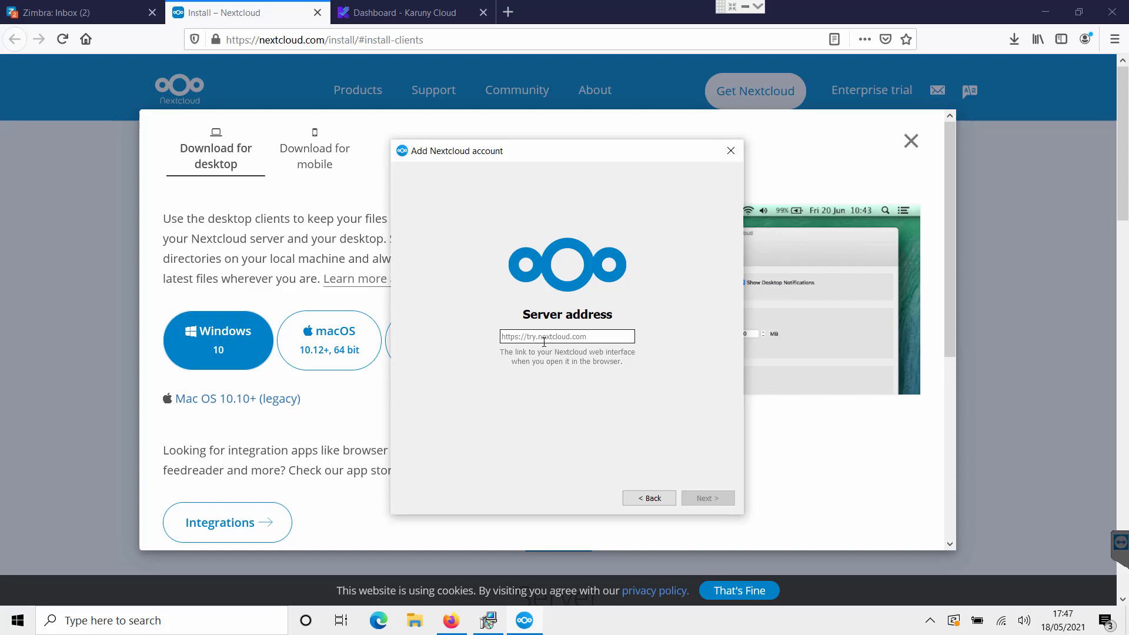
left_click(369, 18)
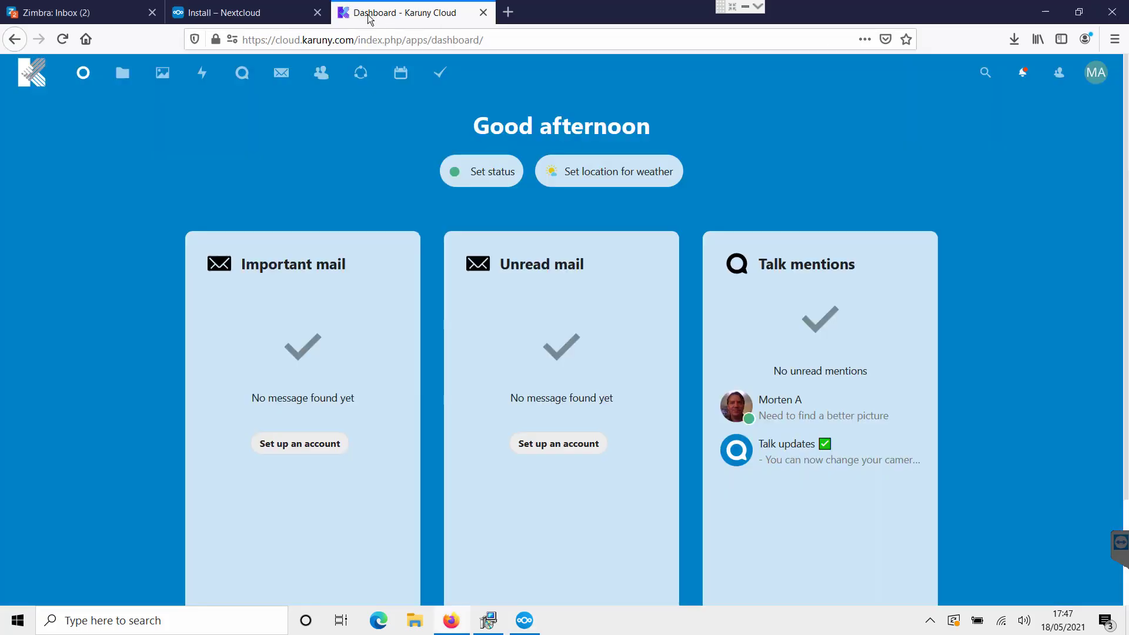
left_click(293, 39)
left_click(315, 38)
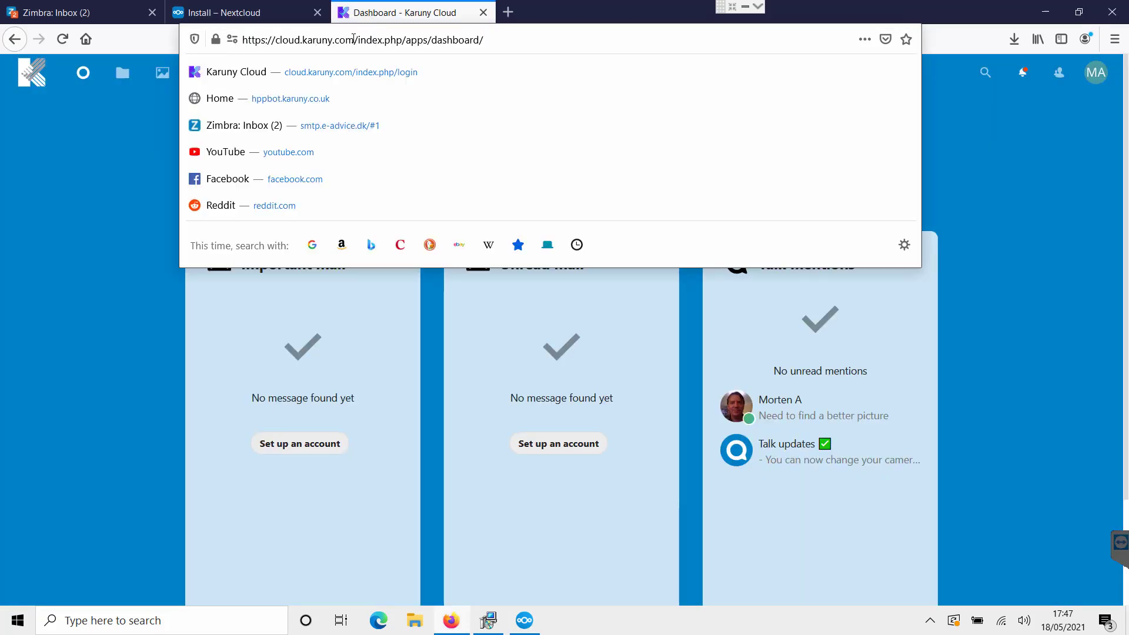
left_click_drag(353, 39, 235, 40)
key("ctrl+c")
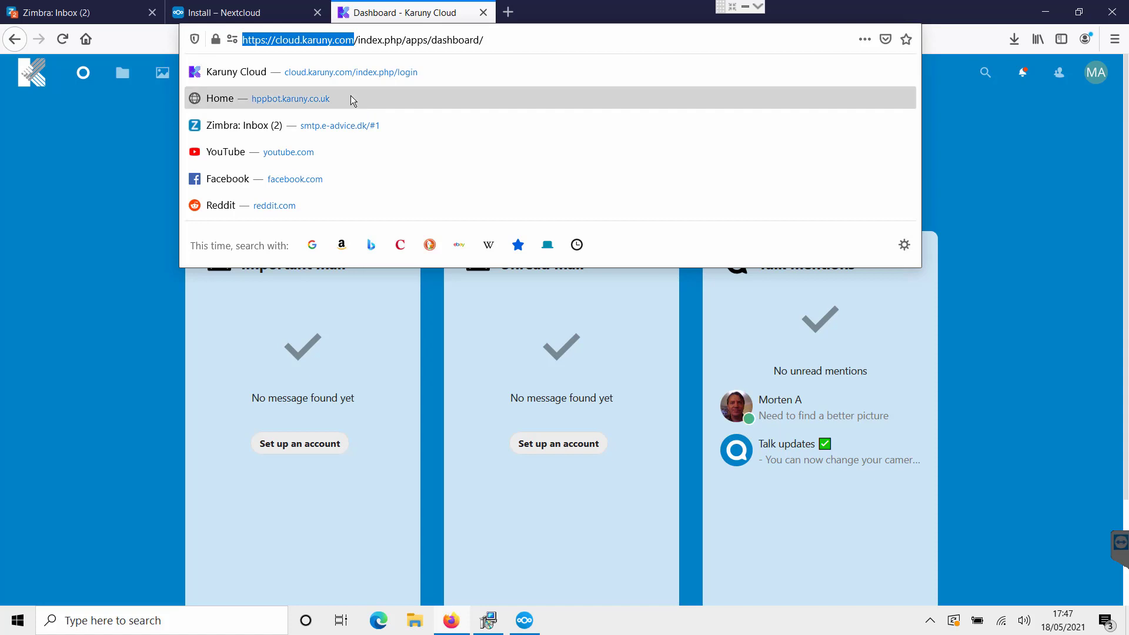
left_click(524, 620)
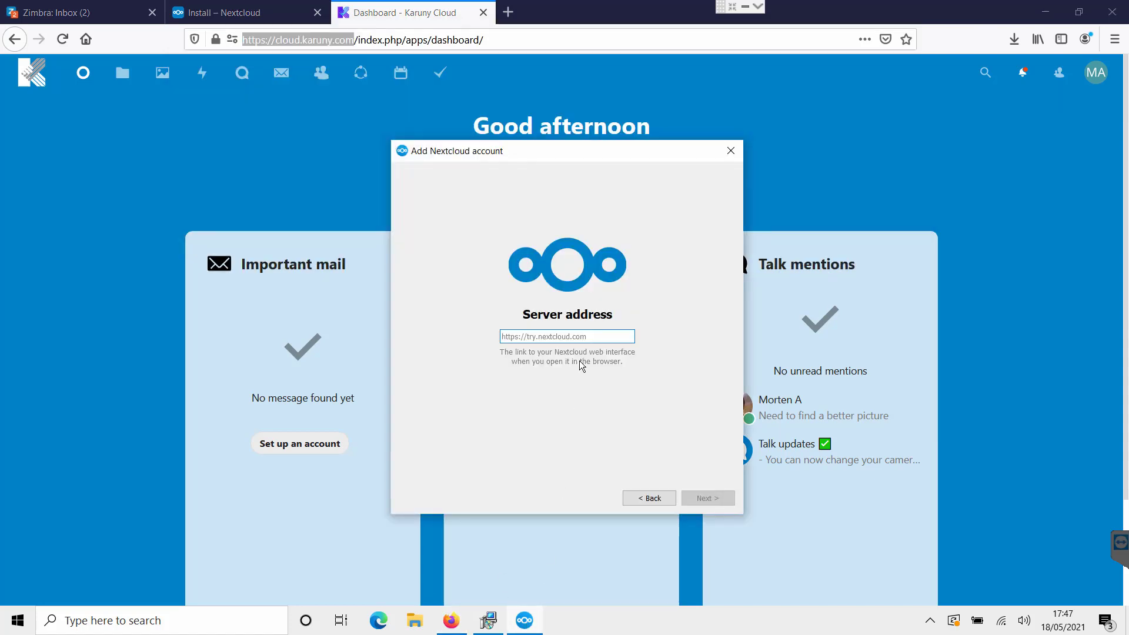
key("ctrl+v")
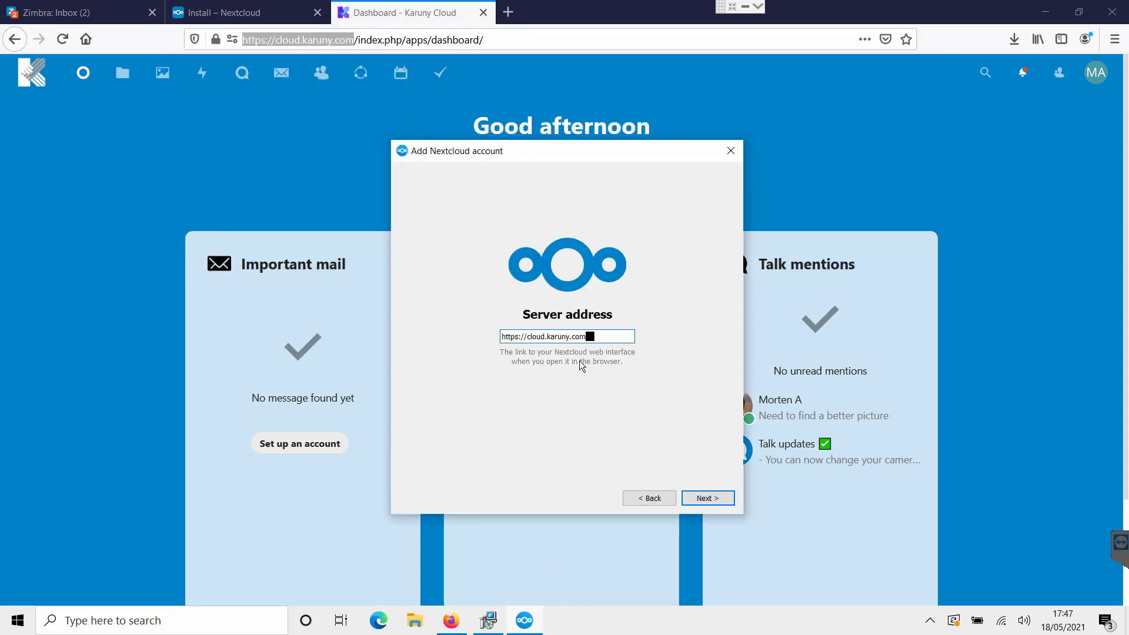
left_click(699, 503)
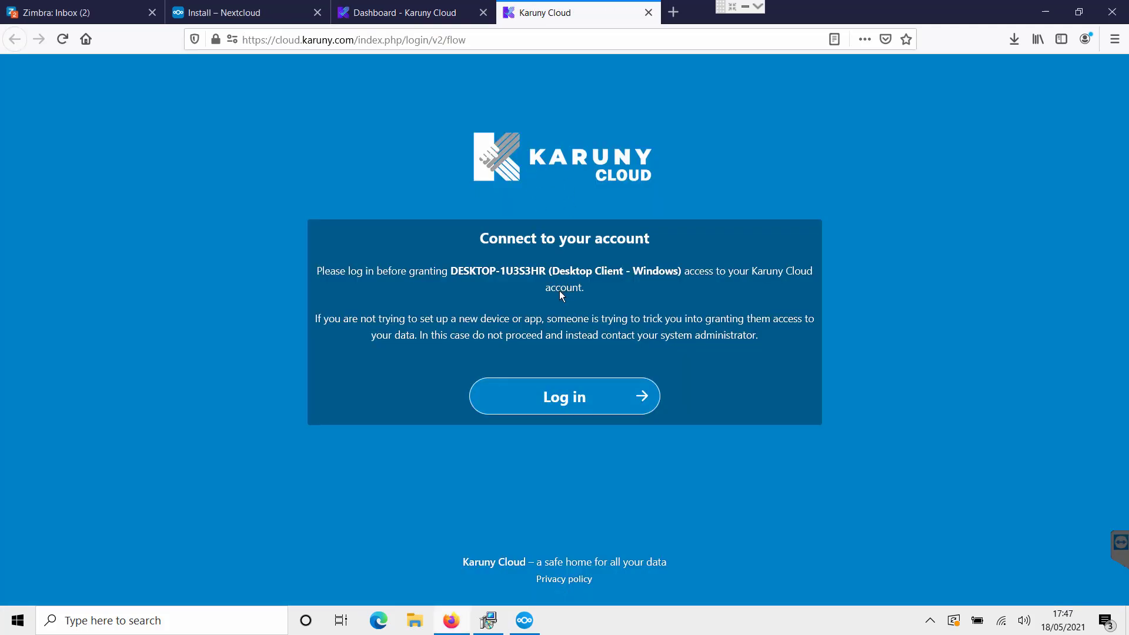
Step: Log in to Karuny Cloud in the browser and grant the desktop client access
left_click(573, 405)
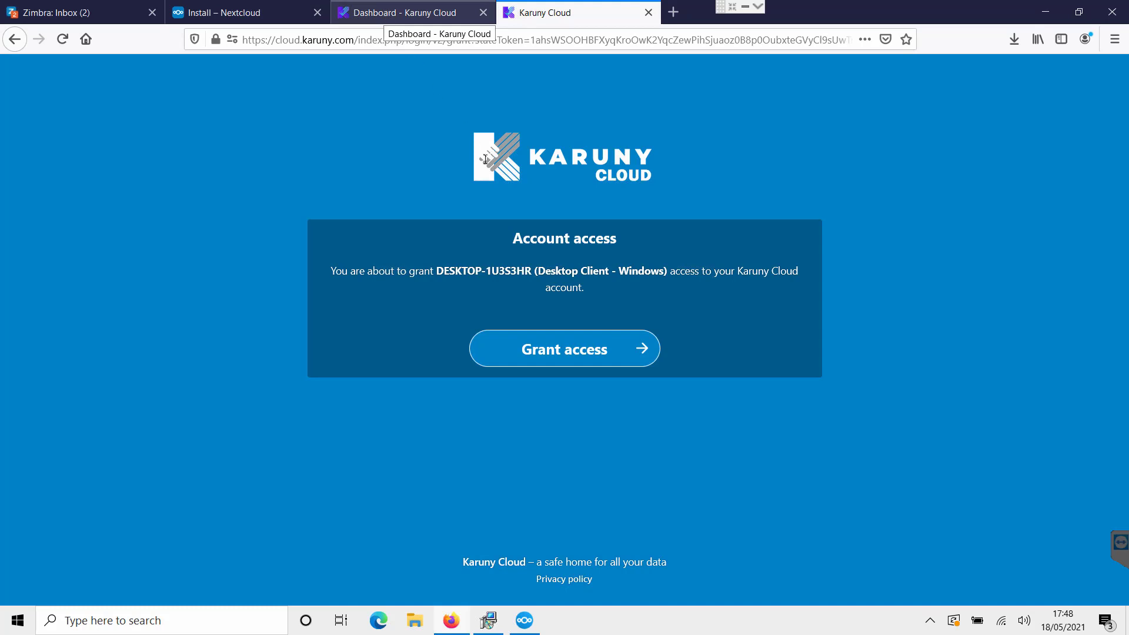
left_click(574, 354)
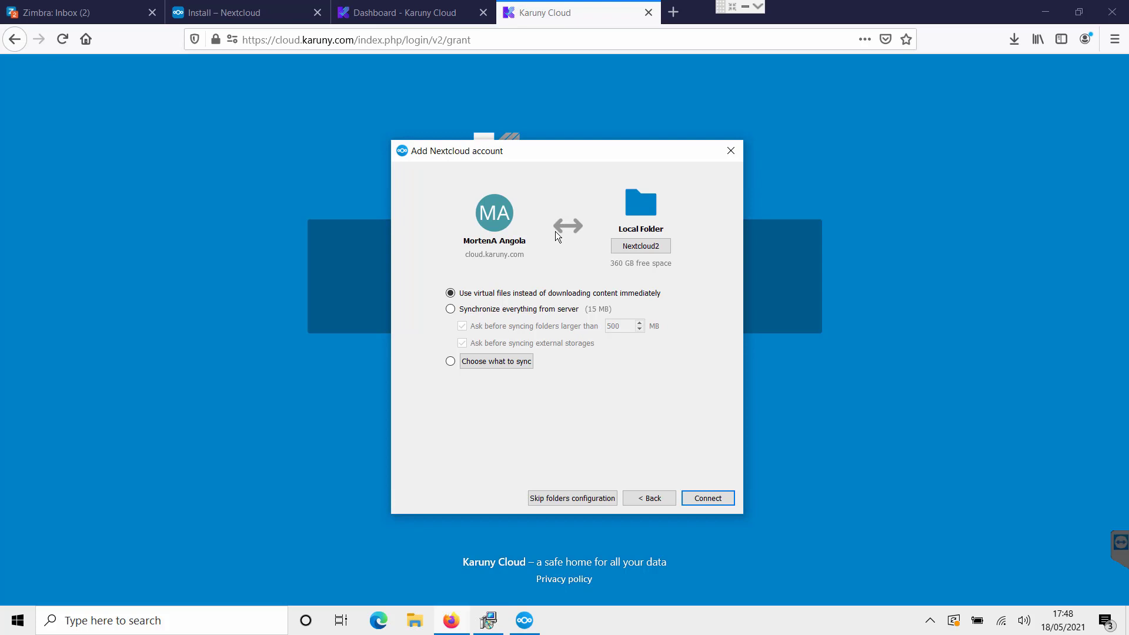
Step: In Choose What to Sync, untick the Photos folder
left_click(451, 310)
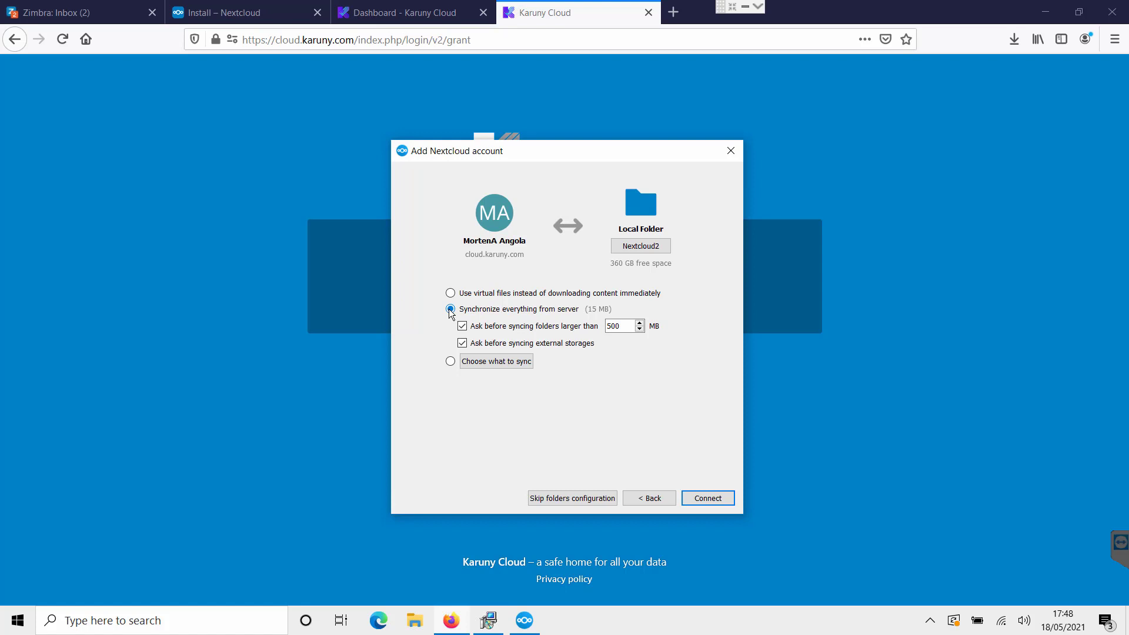
left_click(450, 360)
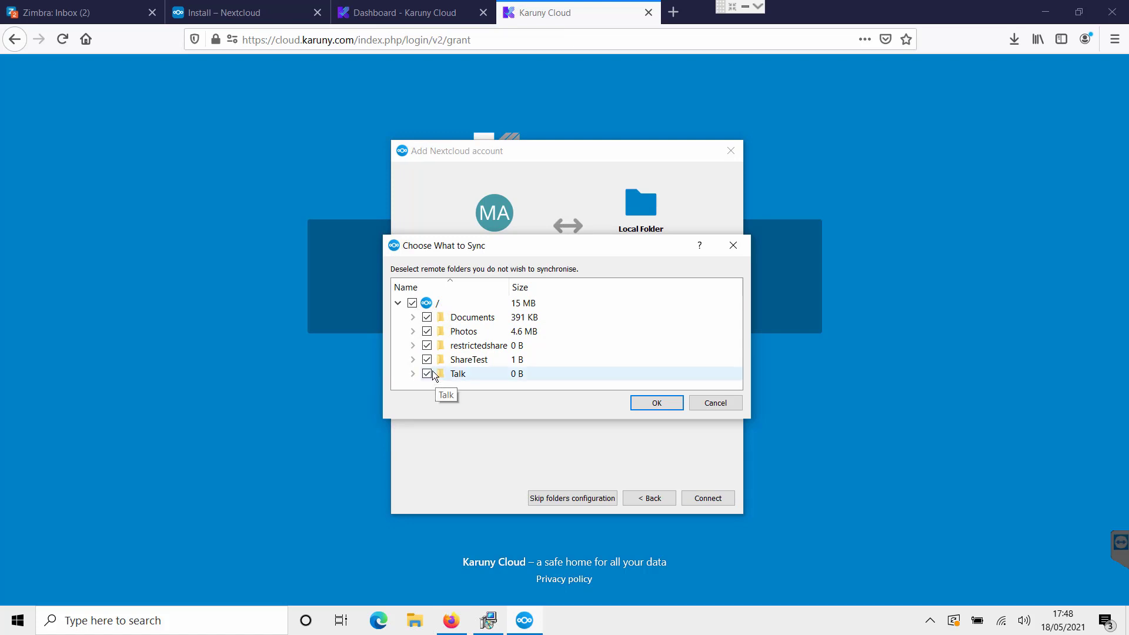
left_click(428, 333)
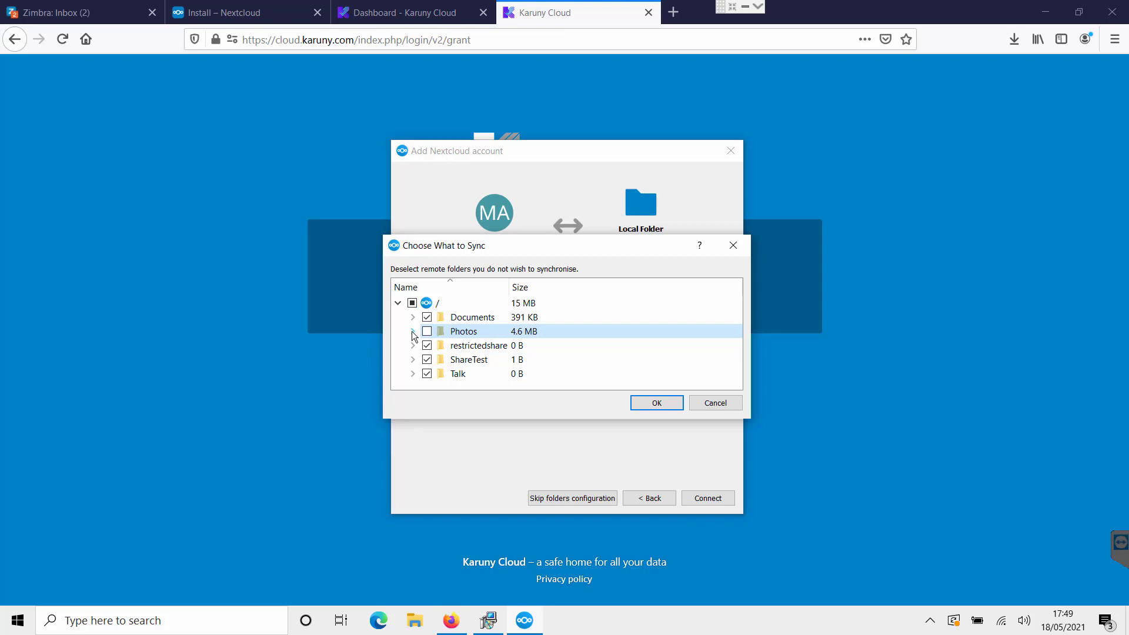
left_click(412, 331)
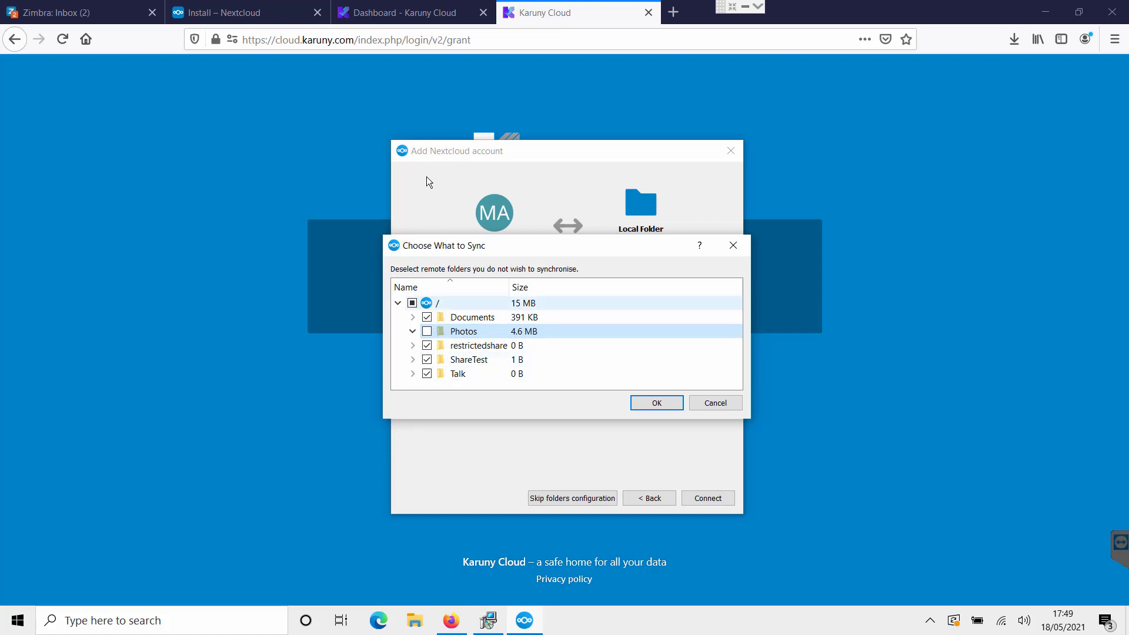
Step: Confirm the folder selection and connect the account to start syncing
left_click(387, 12)
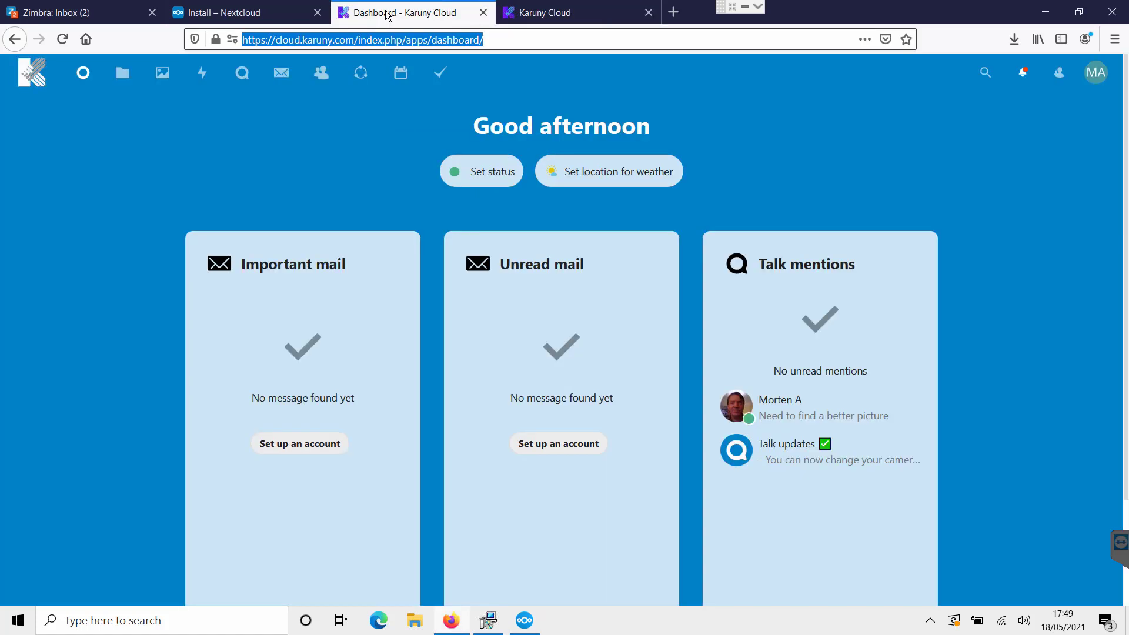
left_click(537, 16)
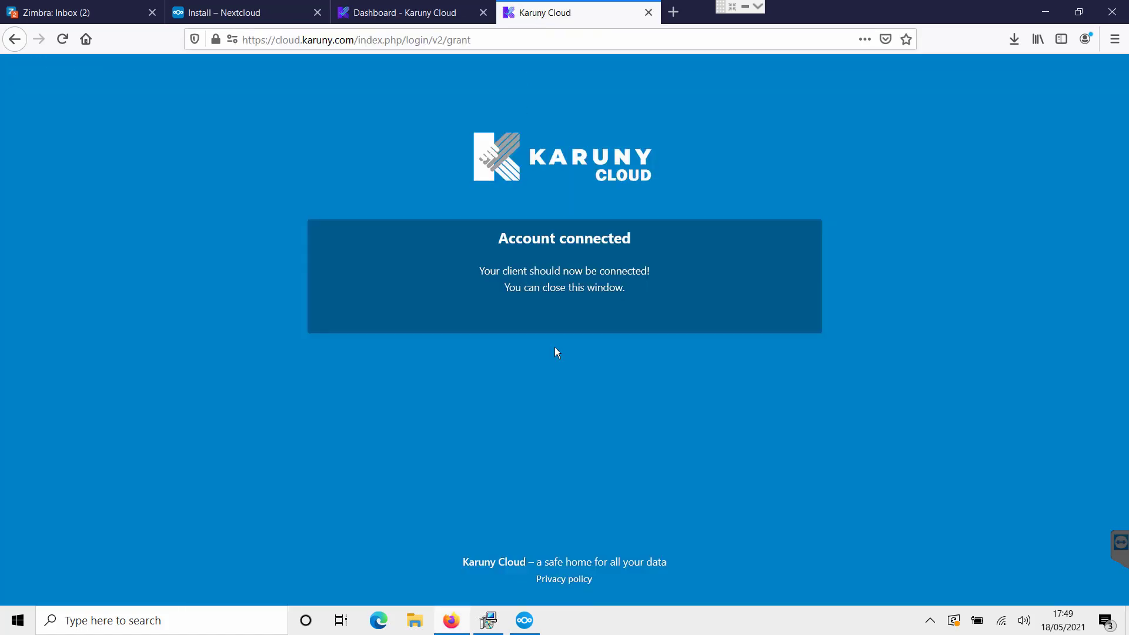
left_click(525, 620)
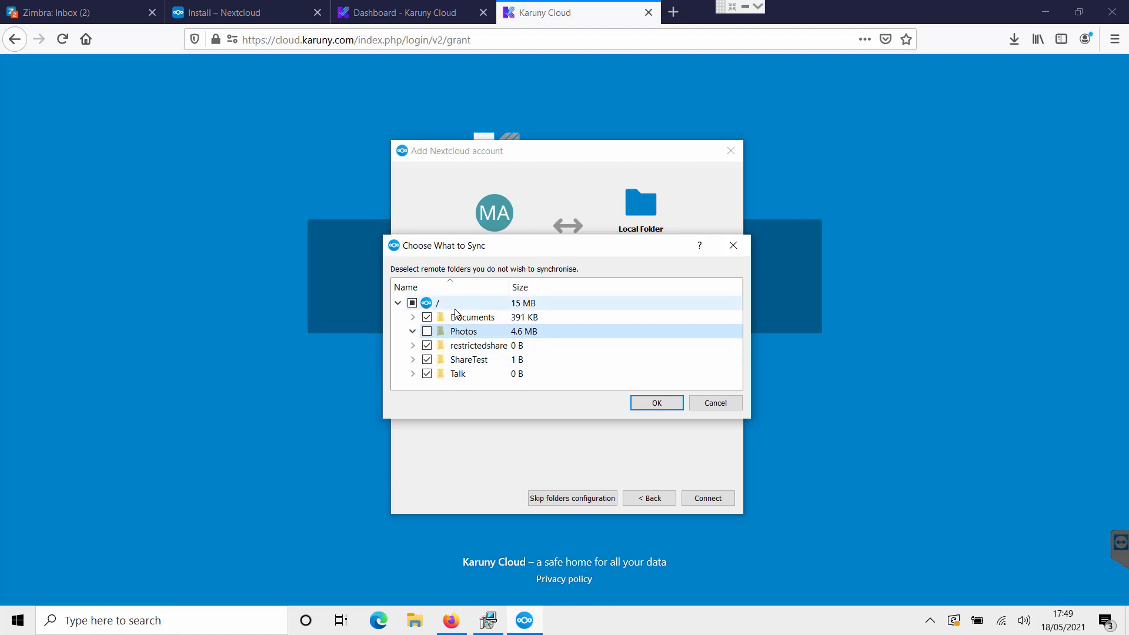
left_click(650, 403)
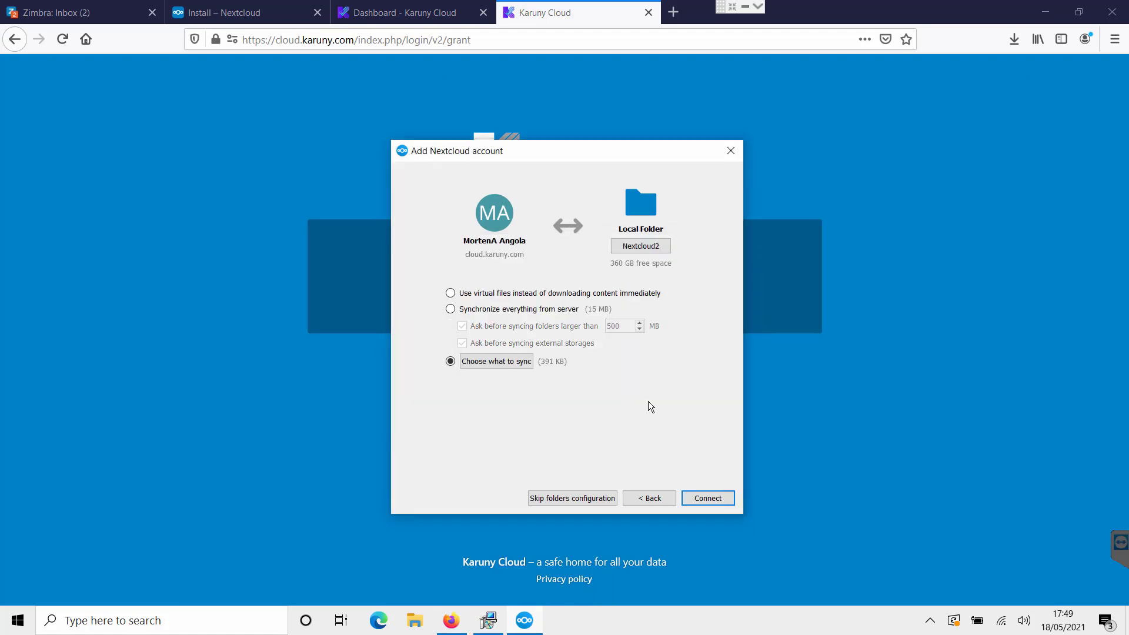
left_click(709, 498)
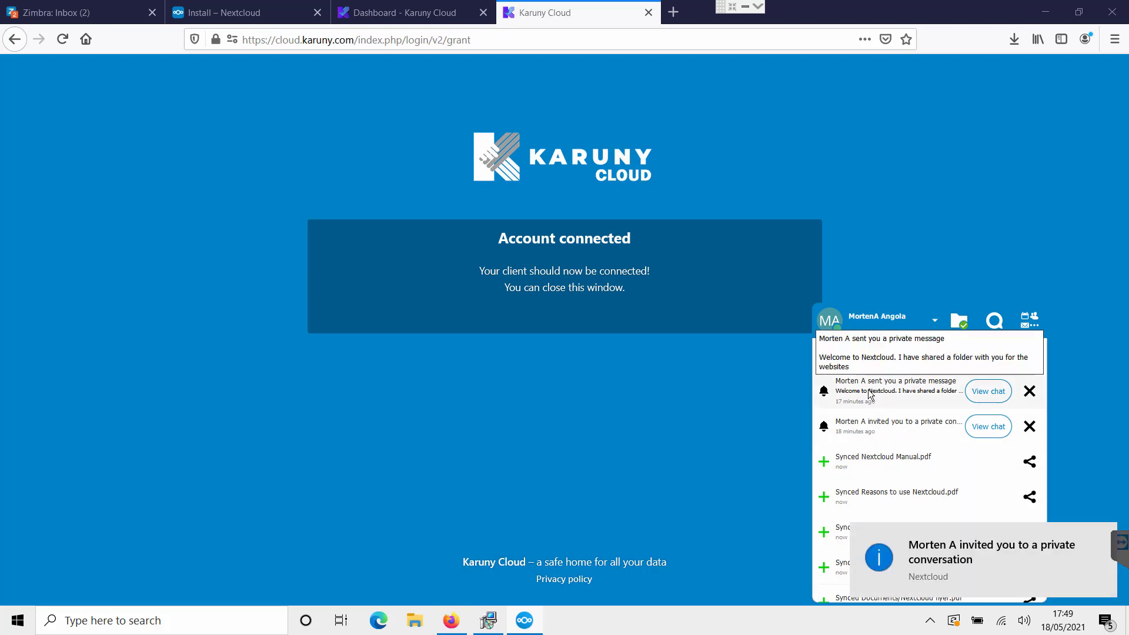
Step: Dismiss the notification and confirm in the tray activity panel that the first sync succeeded
left_click(929, 621)
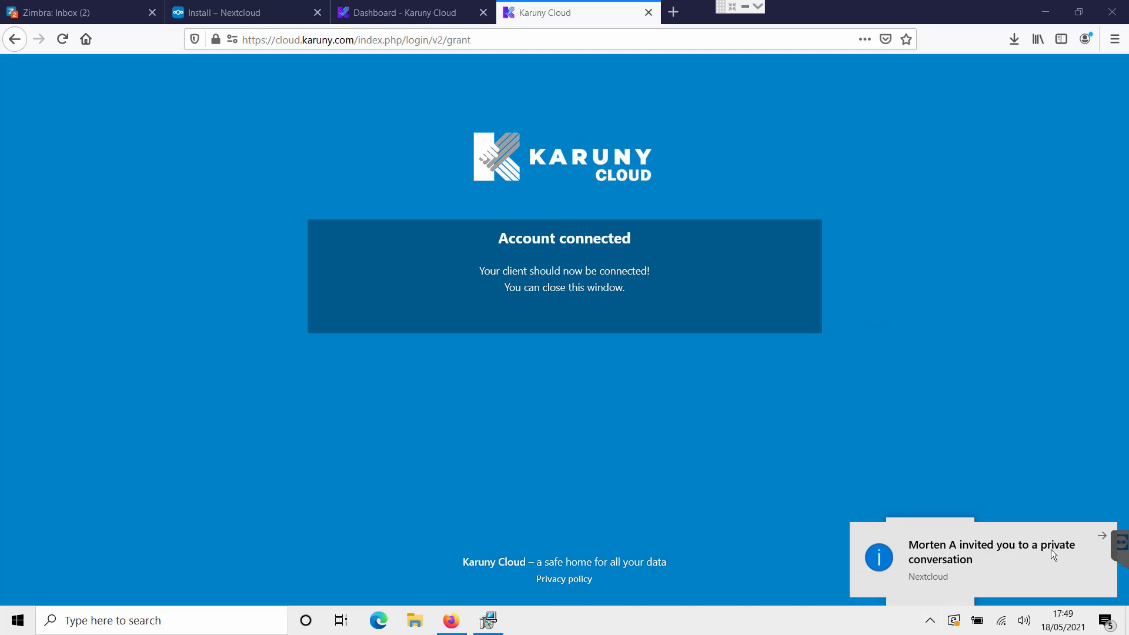
left_click(1099, 536)
left_click(927, 611)
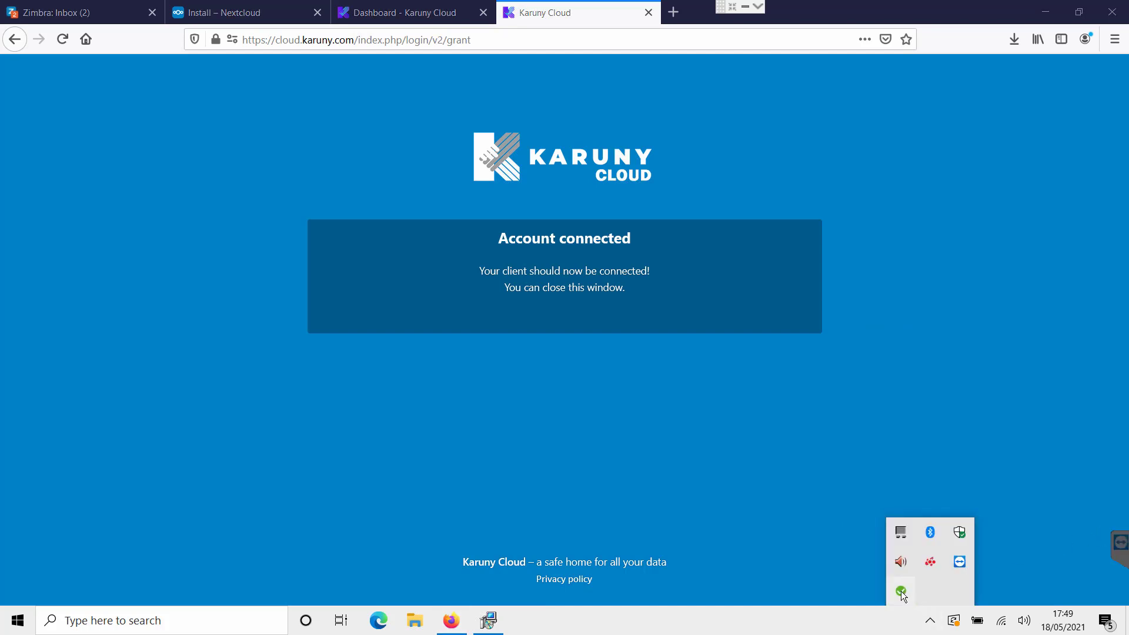
mouse_move(900, 591)
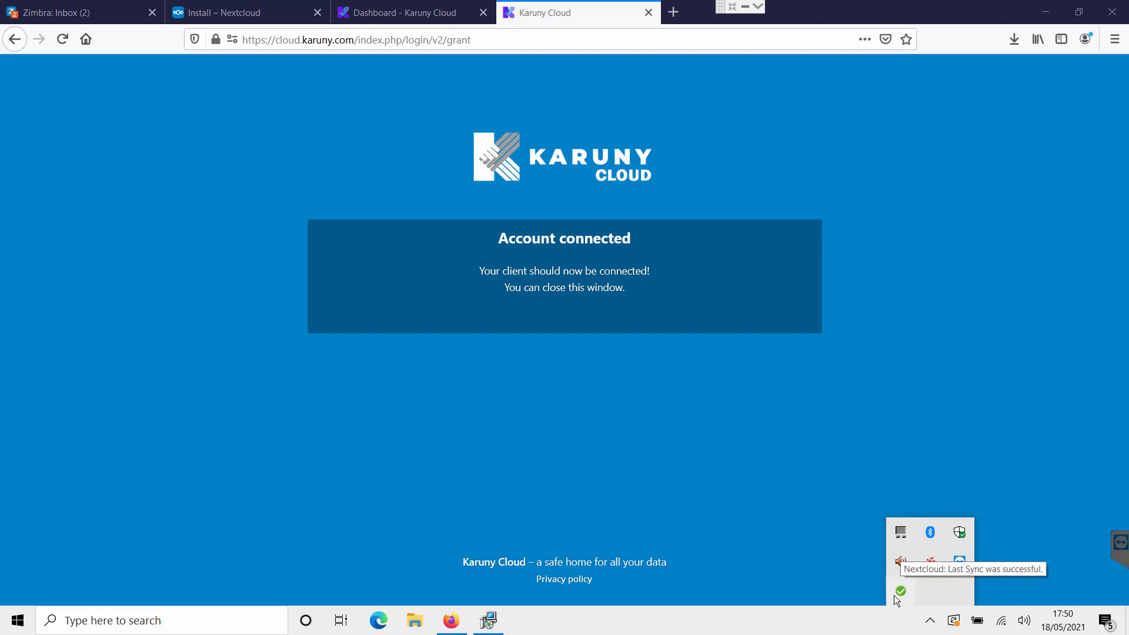
left_click(901, 592)
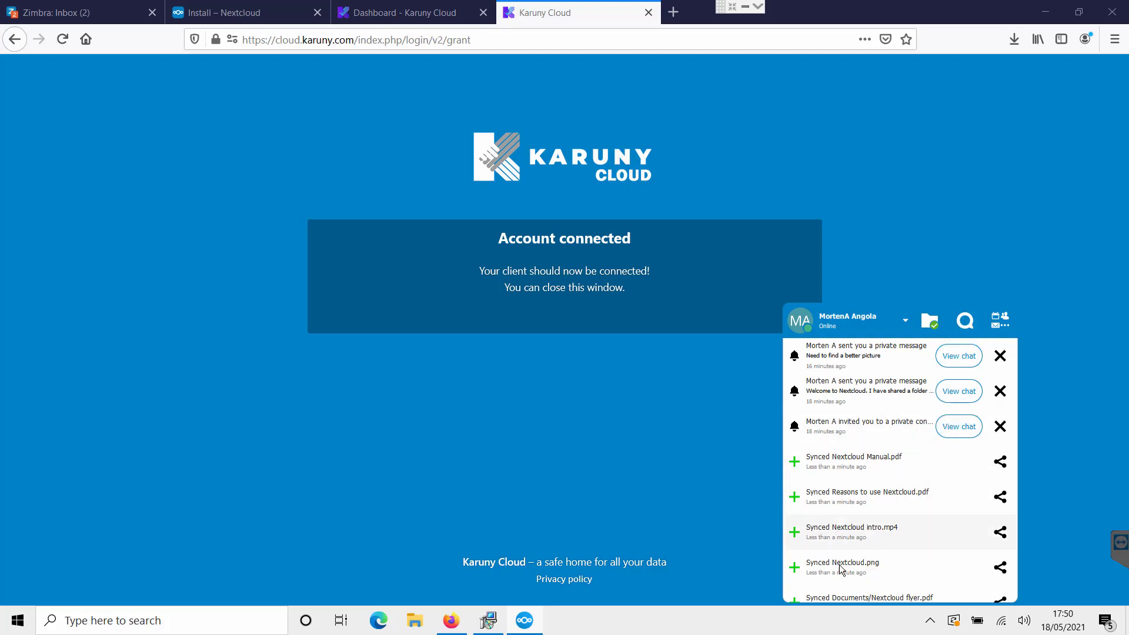
left_click(930, 619)
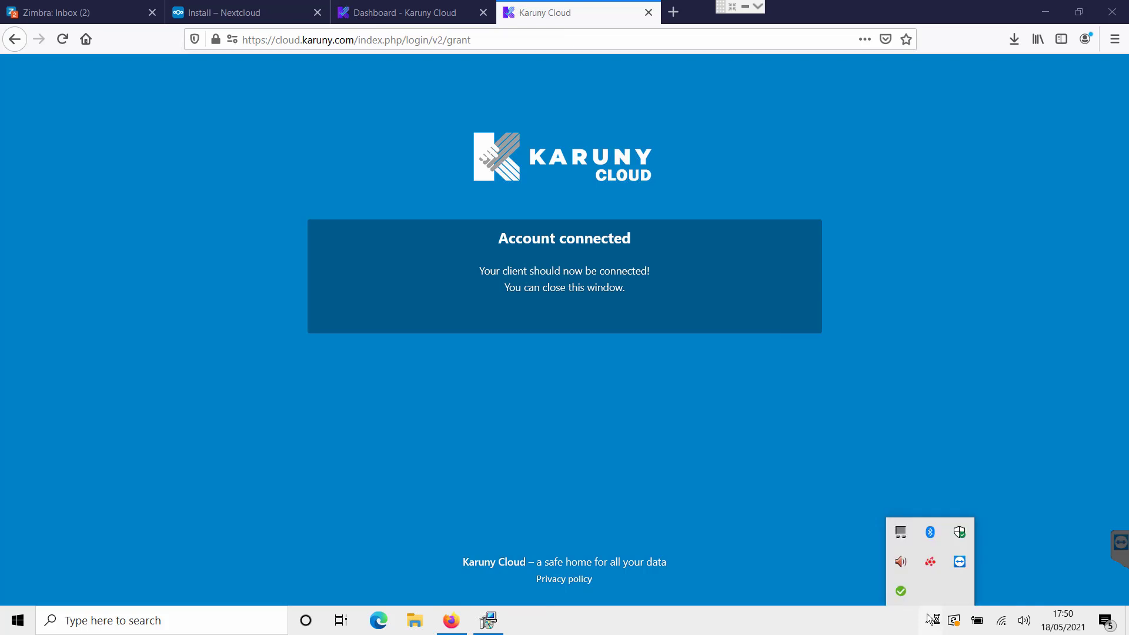
Step: Browse to Nextcloud > Documents in a new File Explorer window
left_click(415, 623)
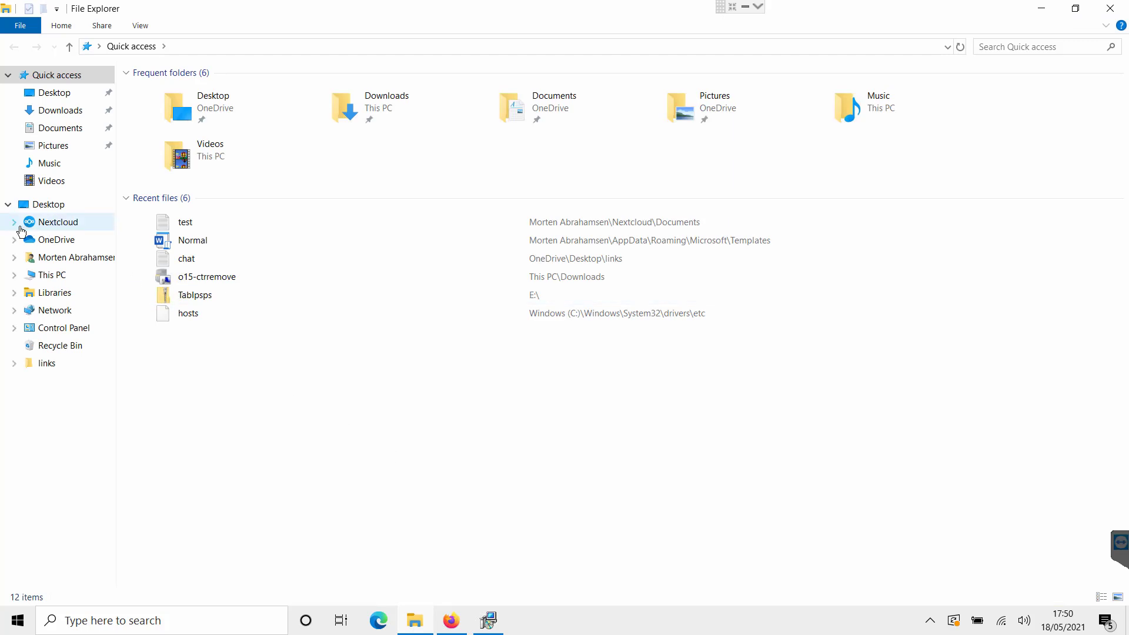
left_click(57, 226)
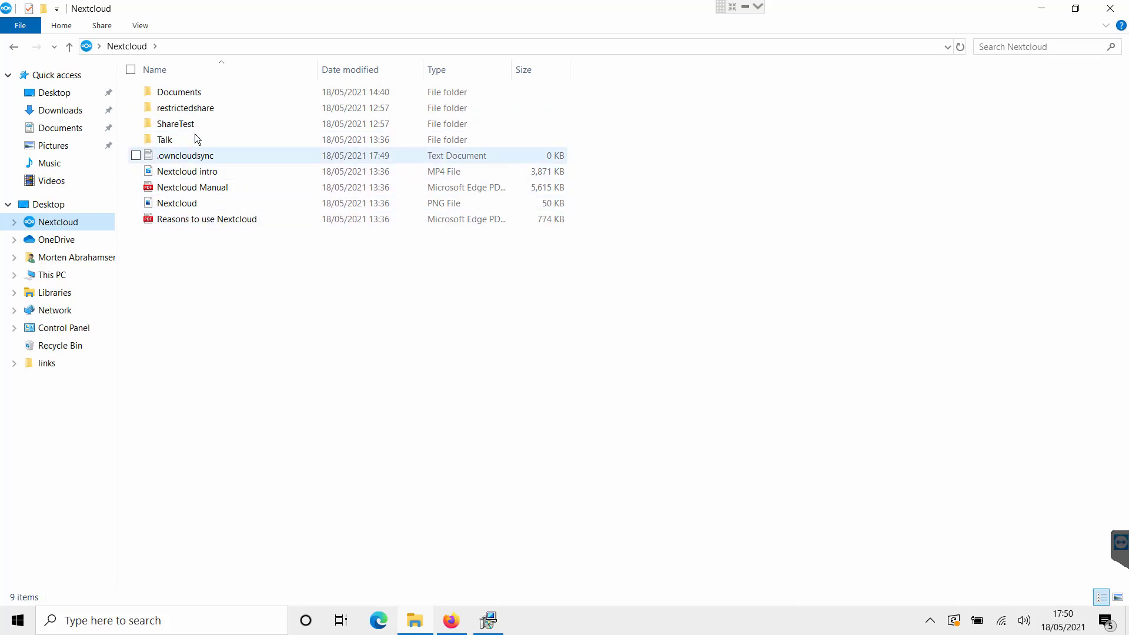
double_click(191, 98)
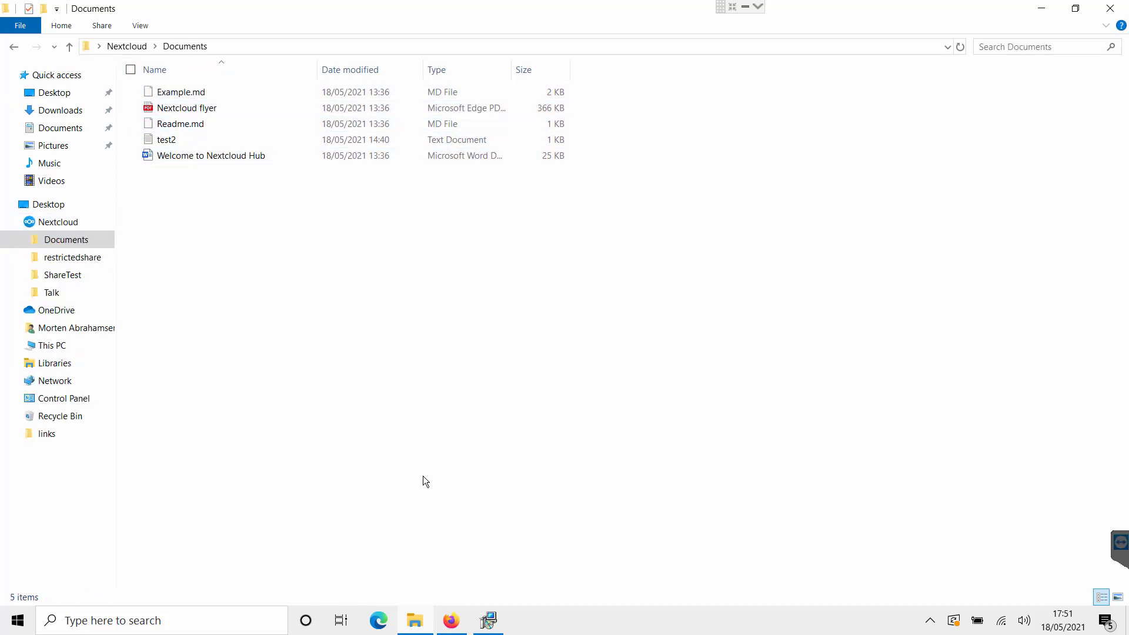
Step: Go to the Documents folder in Karuny Cloud's web Files app
left_click(455, 624)
left_click(366, 16)
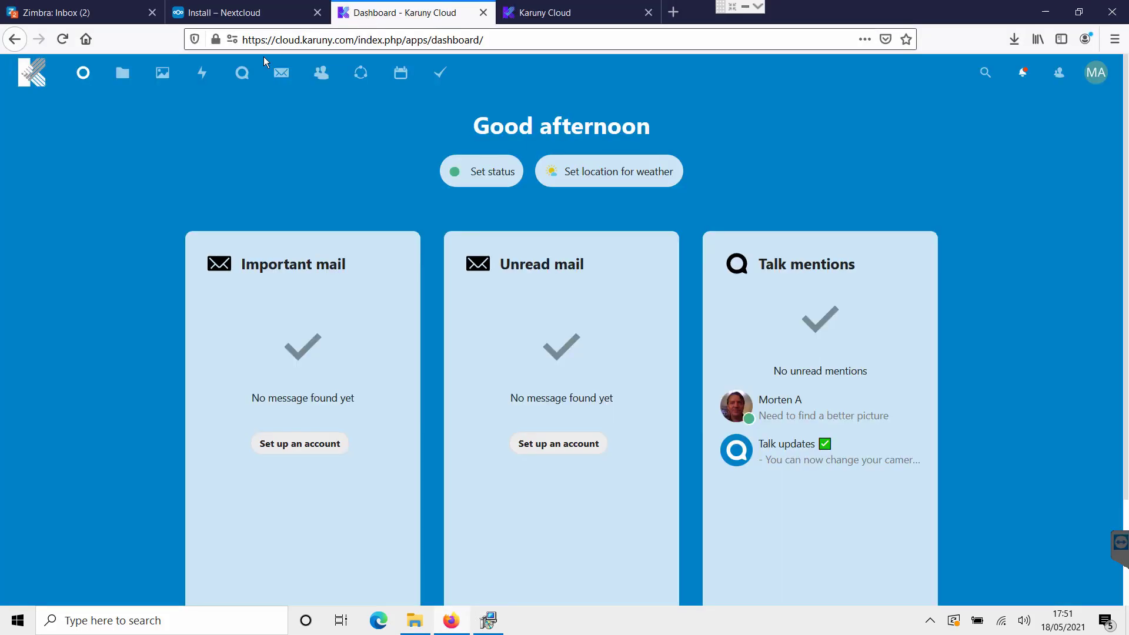
left_click(124, 75)
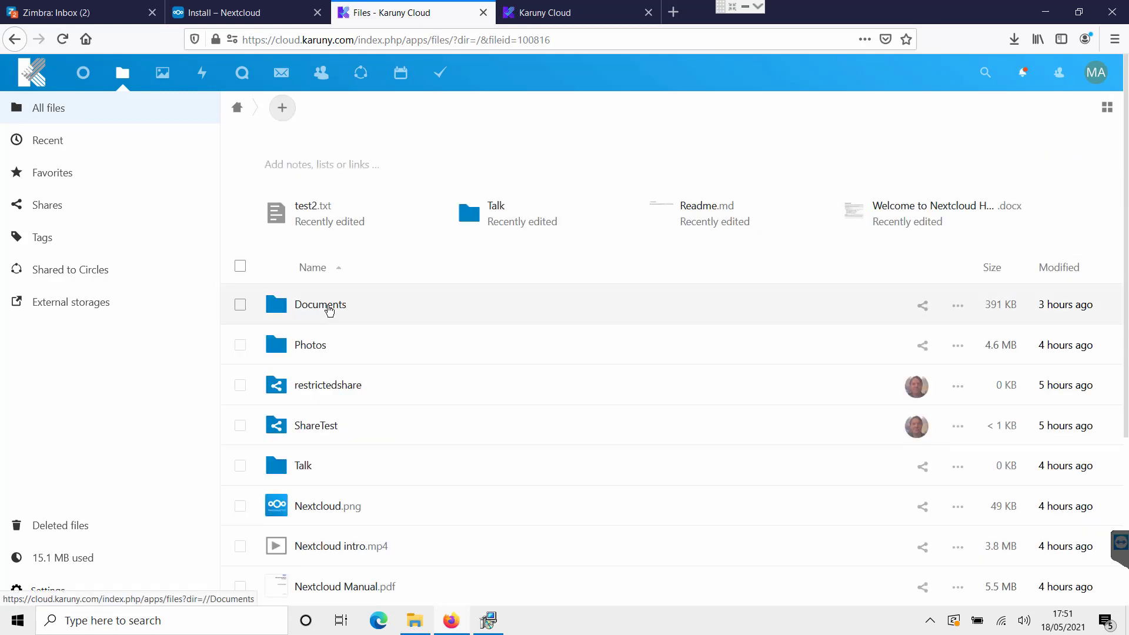
left_click(333, 313)
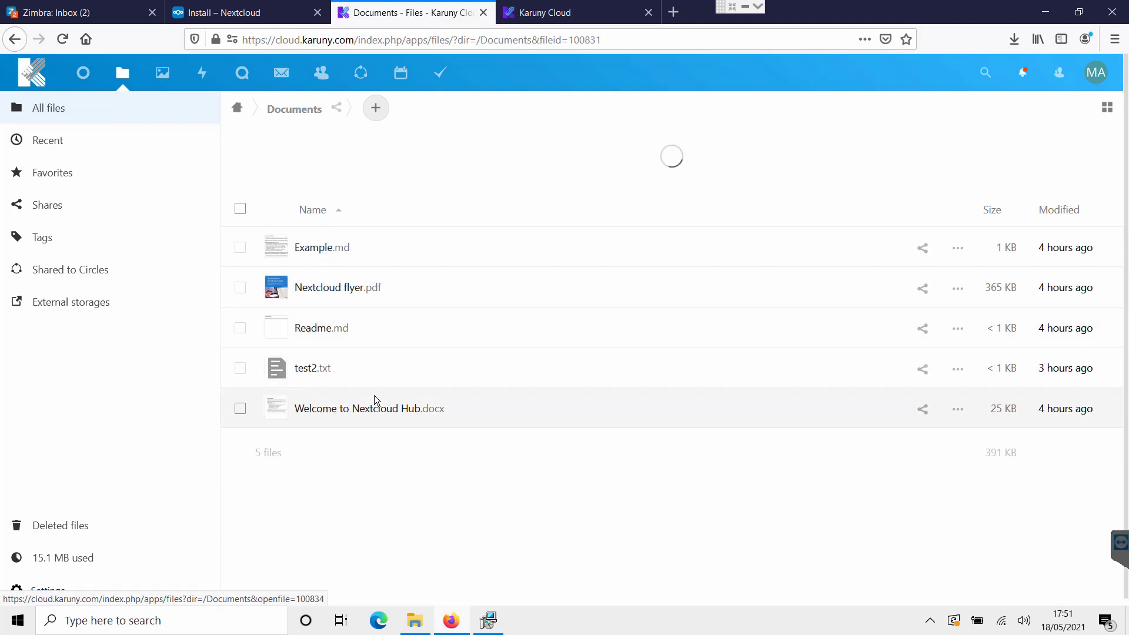
Step: Create a new document named 'morten' there
left_click(374, 112)
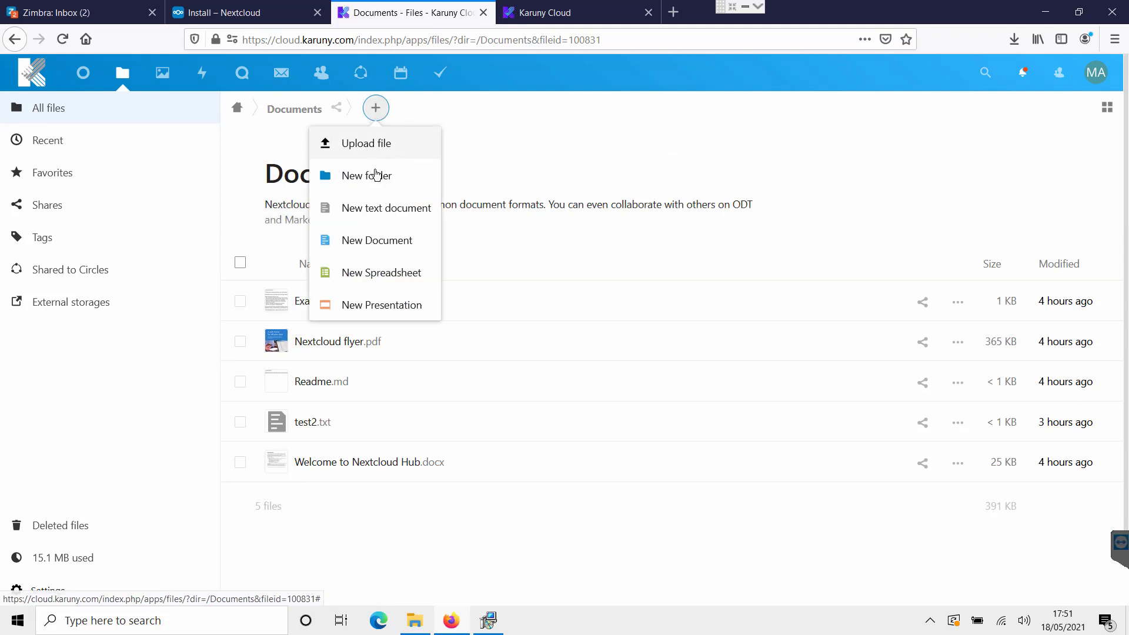
left_click(389, 239)
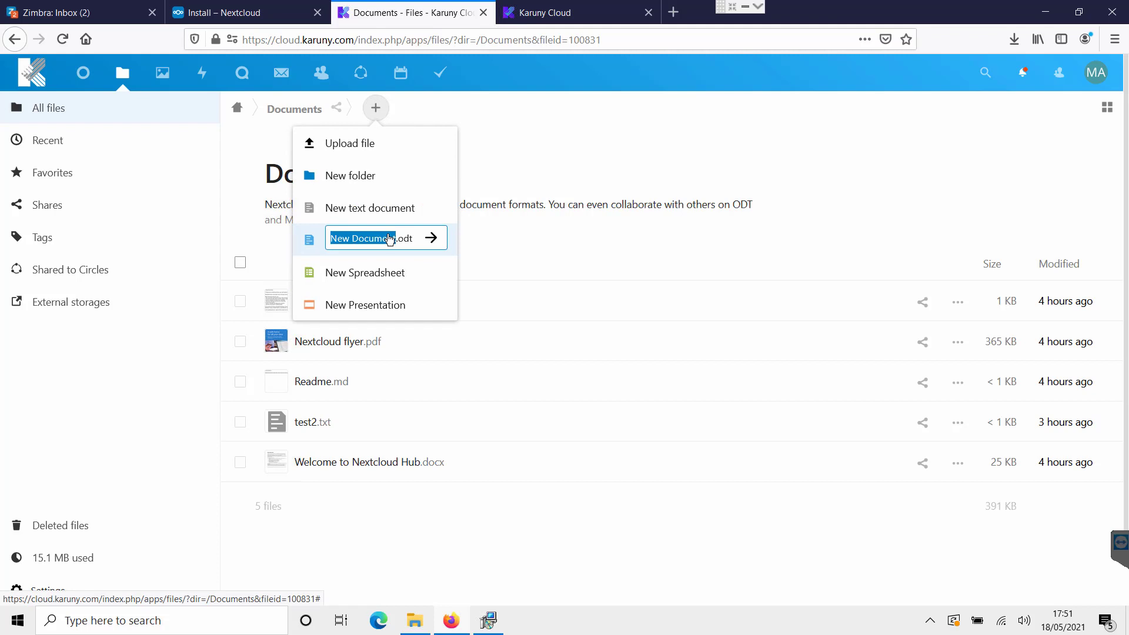
type("morten")
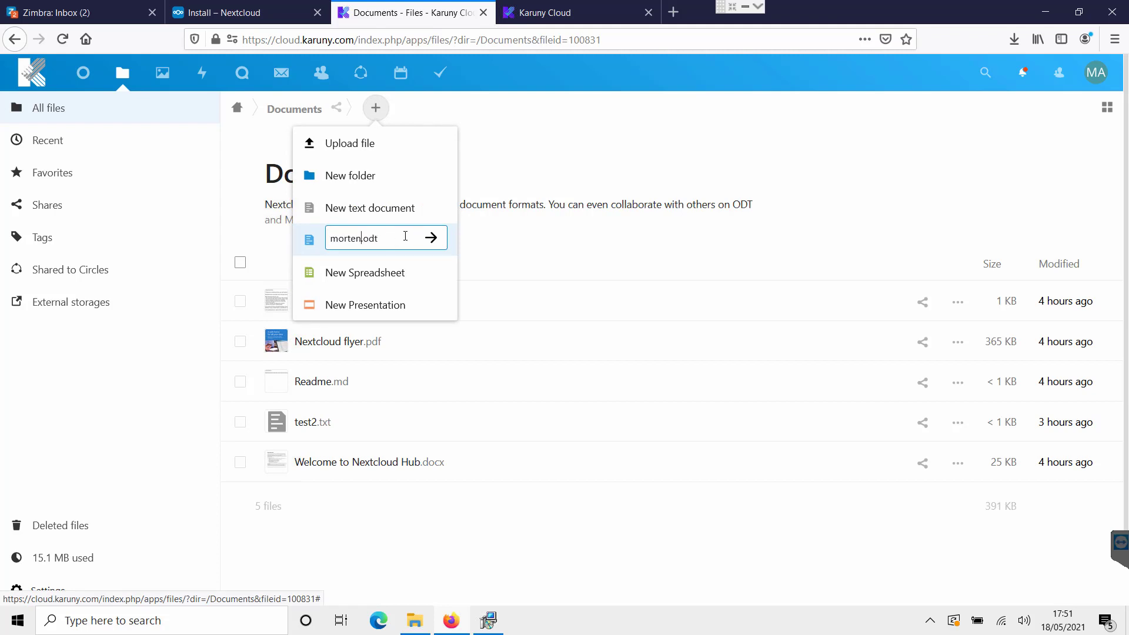
left_click(432, 237)
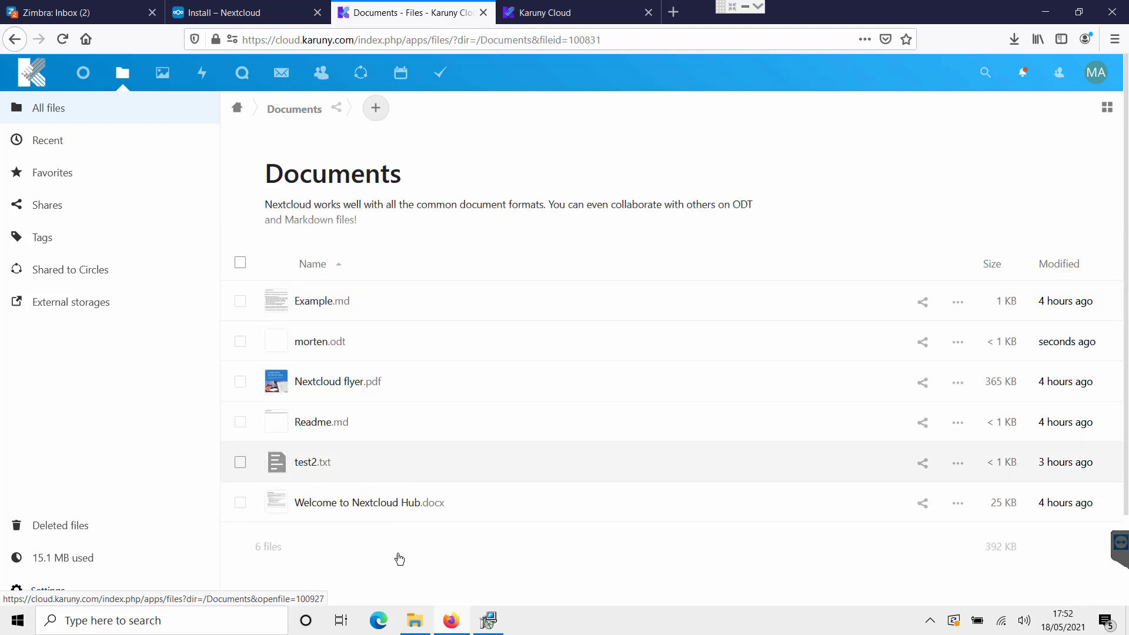
Step: Check that morten.odt appears in the local Documents folder, then minimise File Explorer
left_click(418, 624)
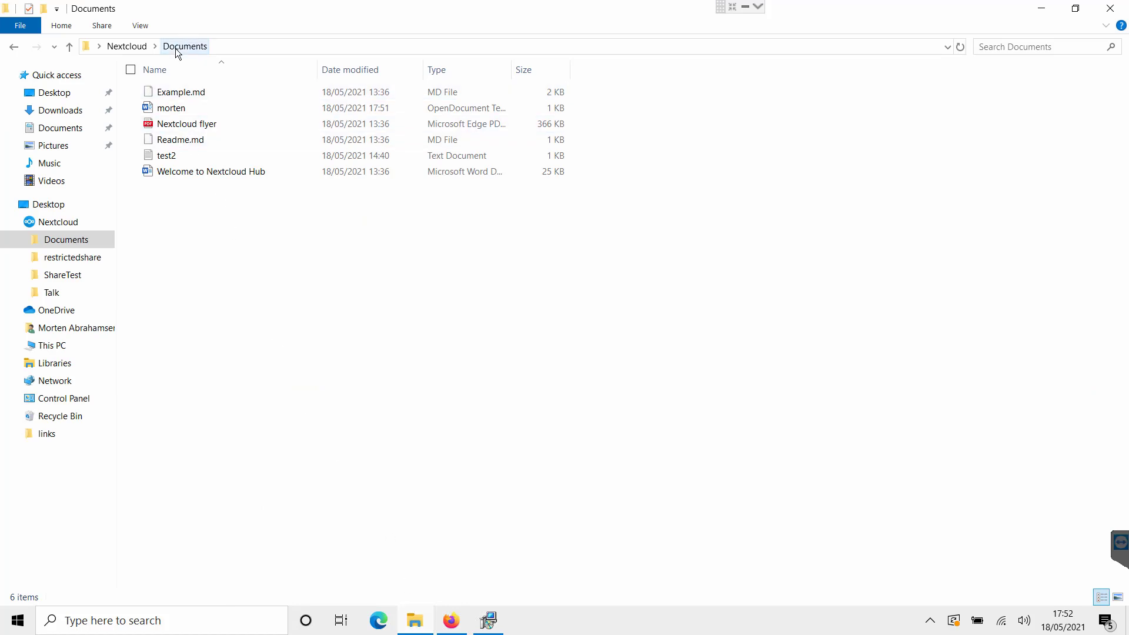
left_click(174, 115)
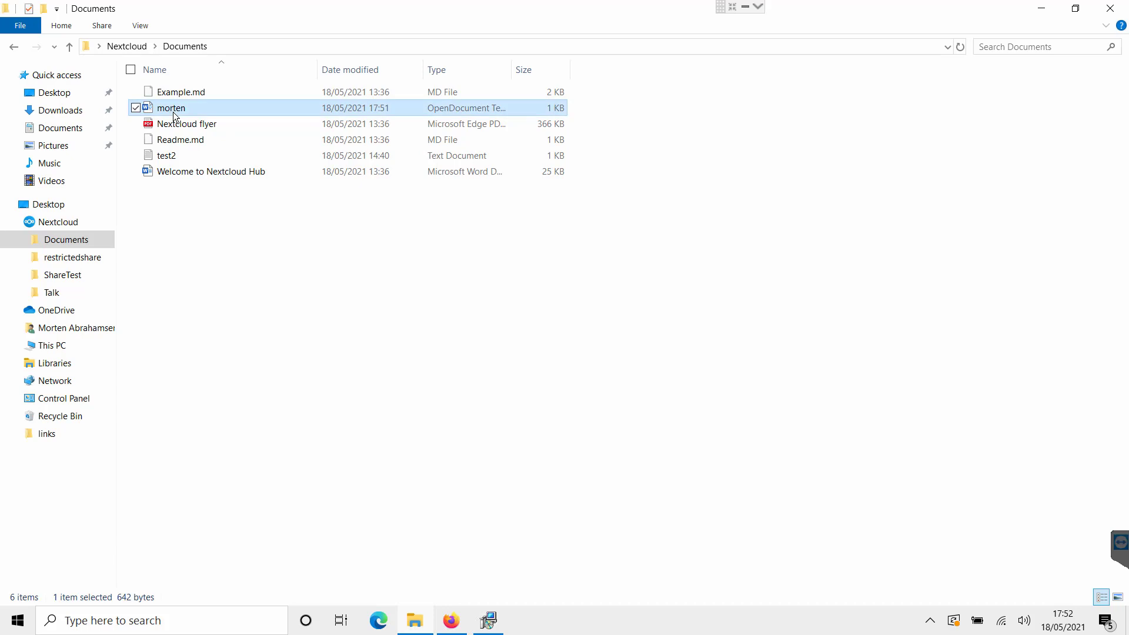
left_click(201, 255)
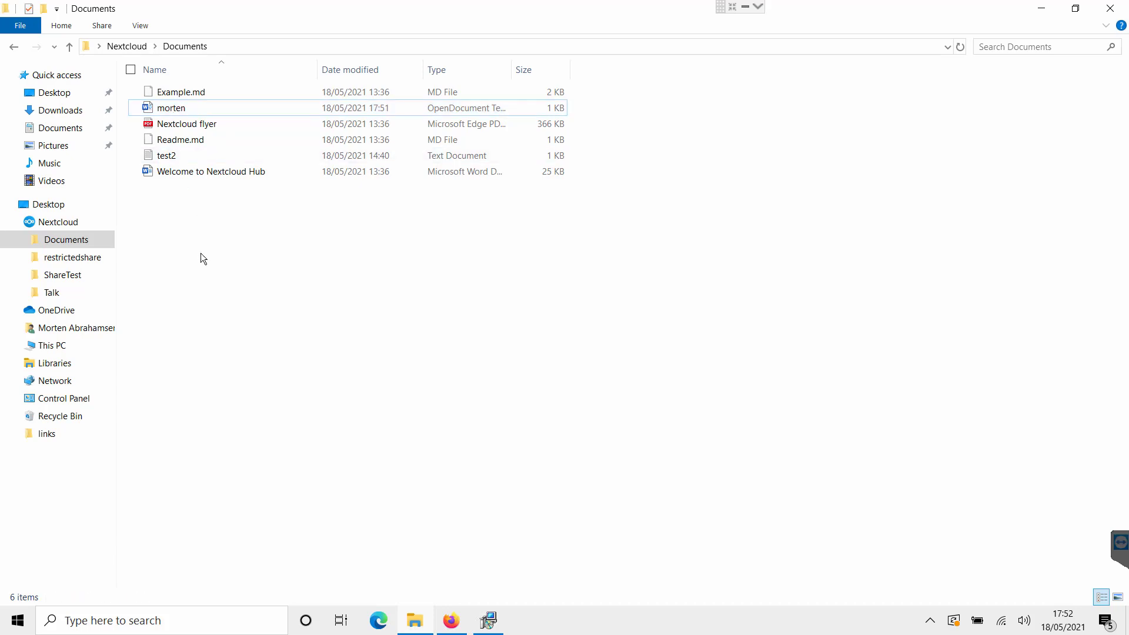
left_click(1039, 13)
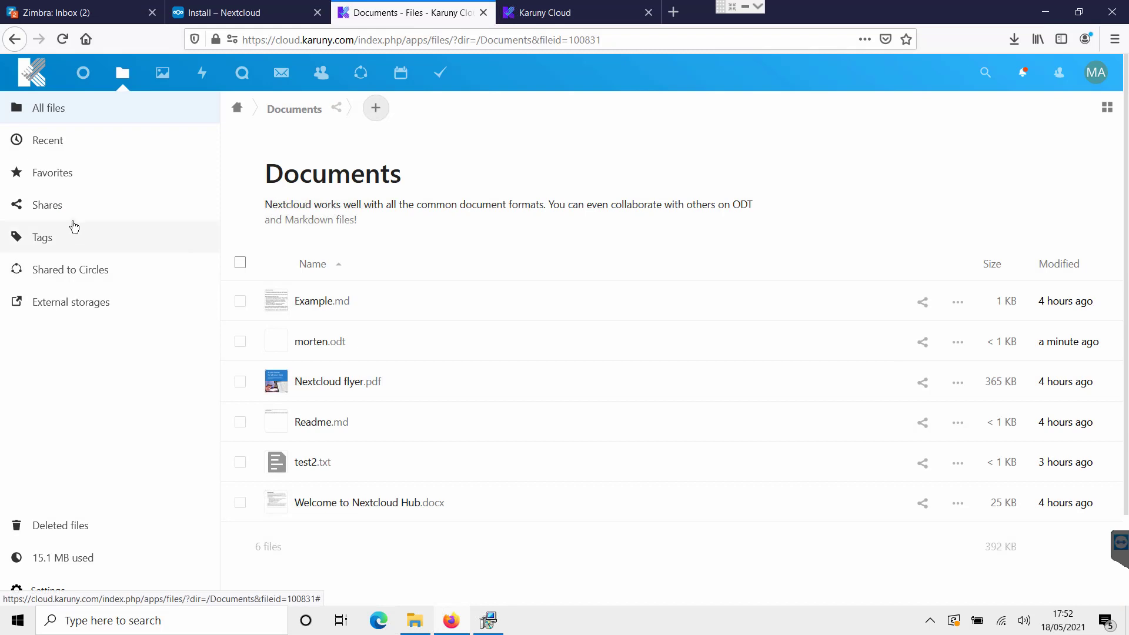
Step: Open the Shares view in Karuny Cloud Files to list restrictedshare and ShareTest
left_click(57, 209)
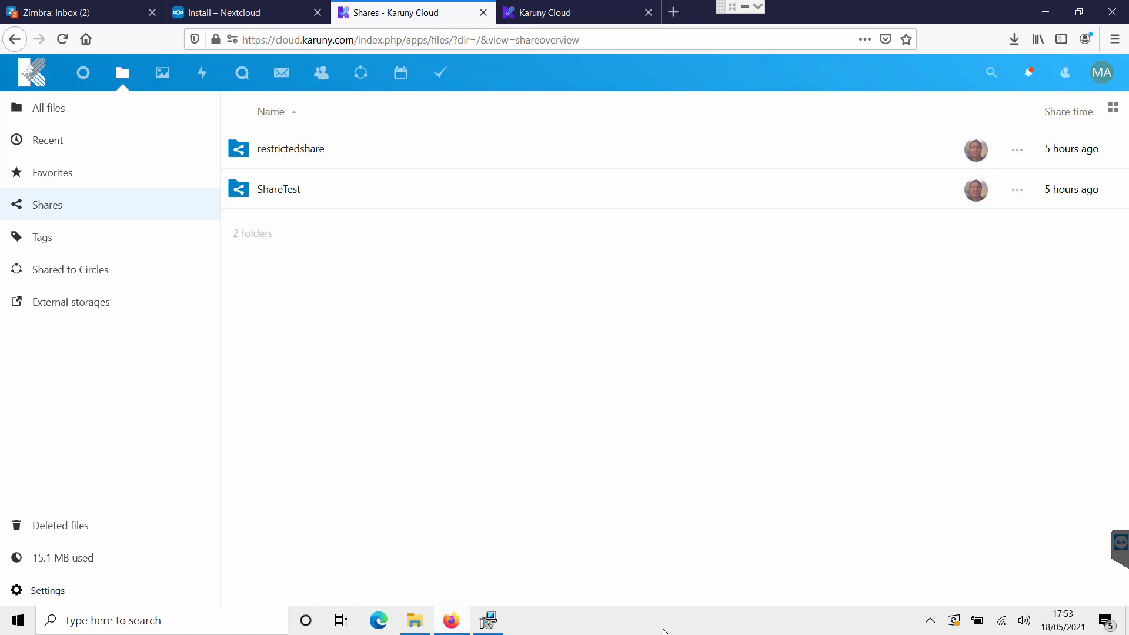
Step: Open the Nextcloud activity panel from the system tray to confirm Documents/morten.odt synced
left_click(929, 622)
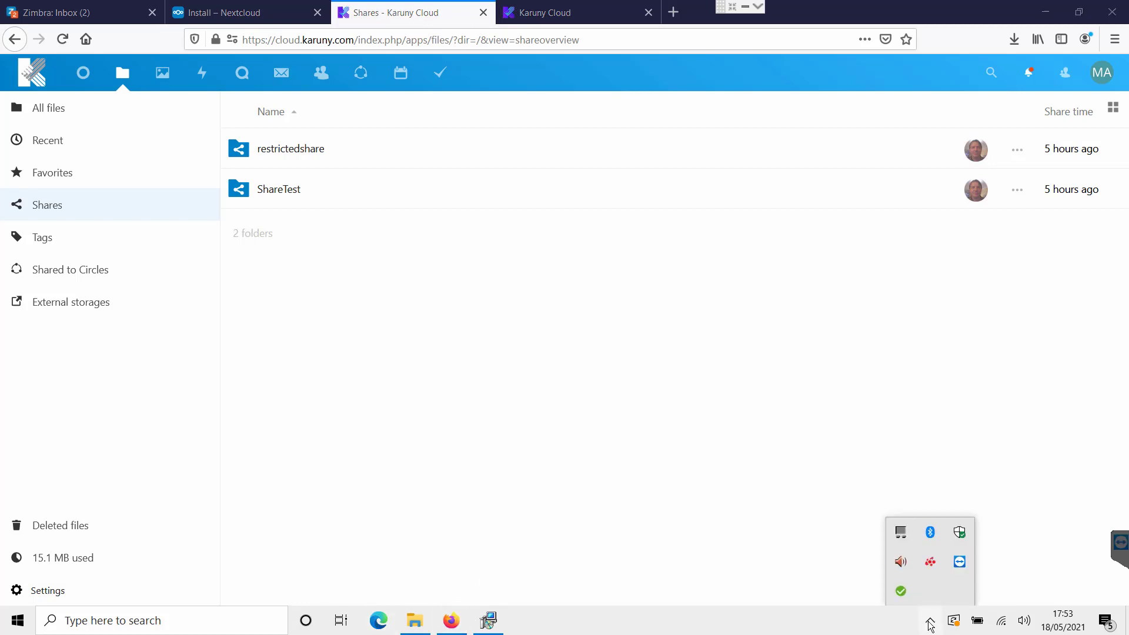
left_click(902, 593)
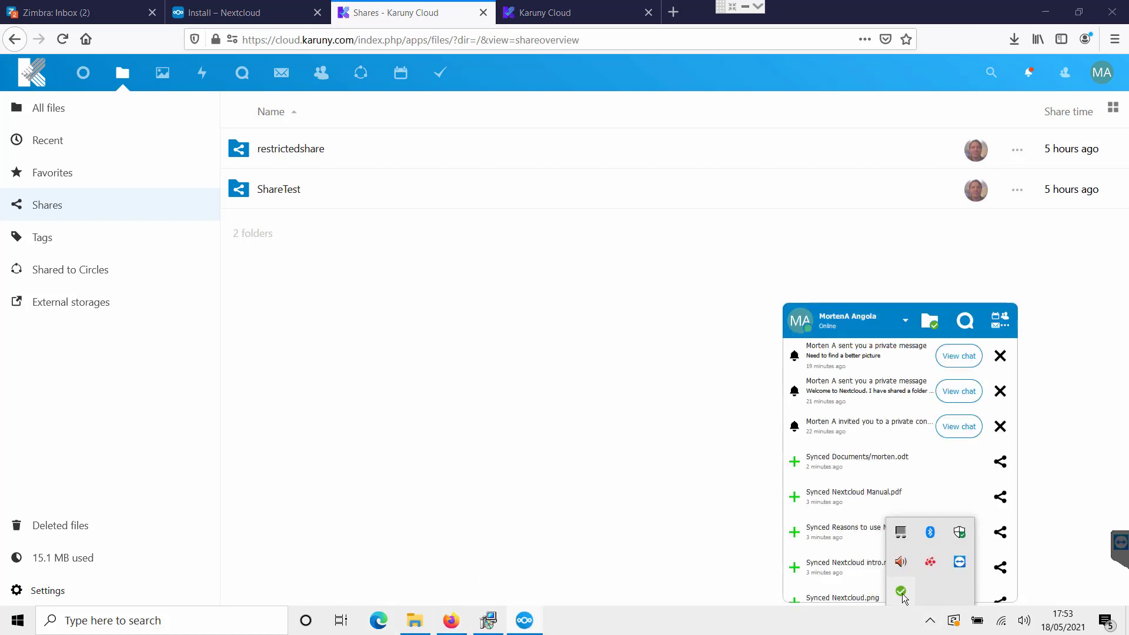